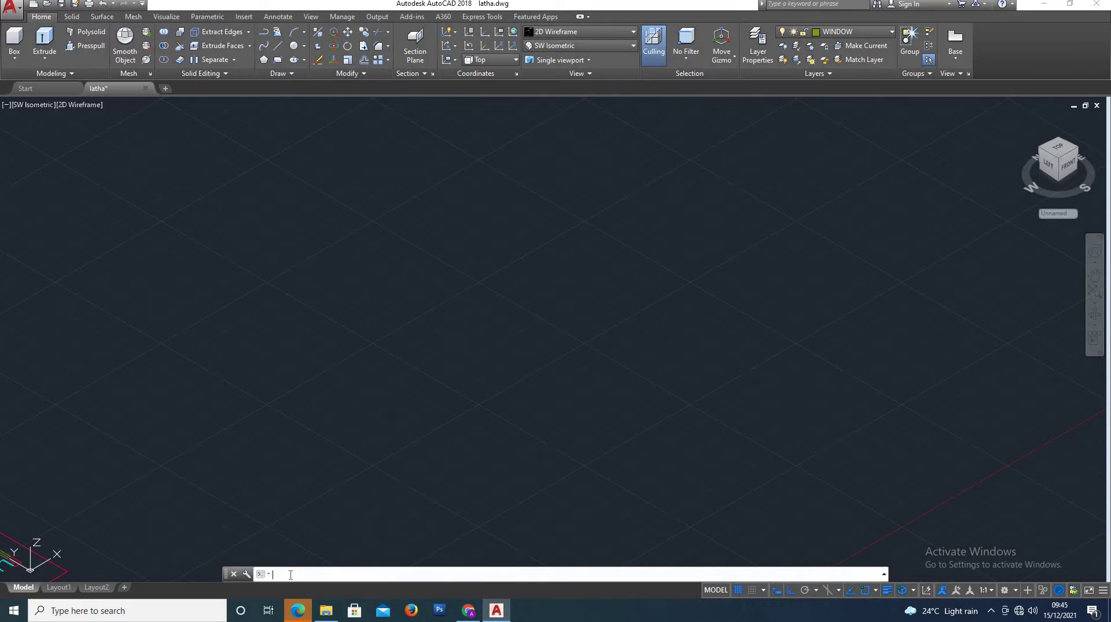
- Draw a rectangle in the empty area of the isometric view by two freely chosen opposite corners
text(rec)
key(Return)
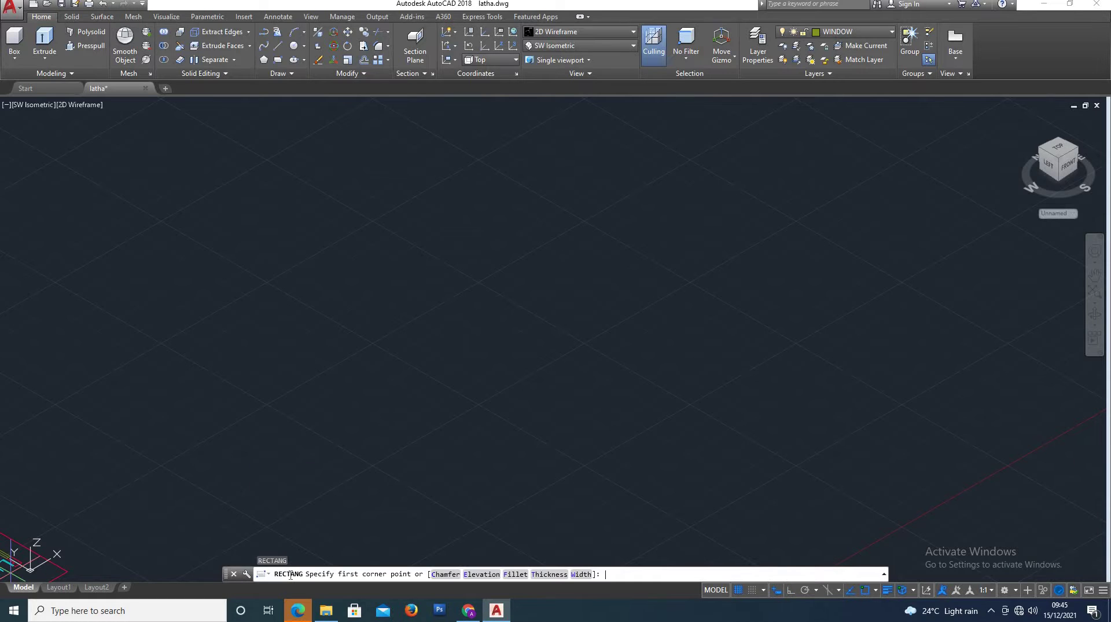
click(338, 364)
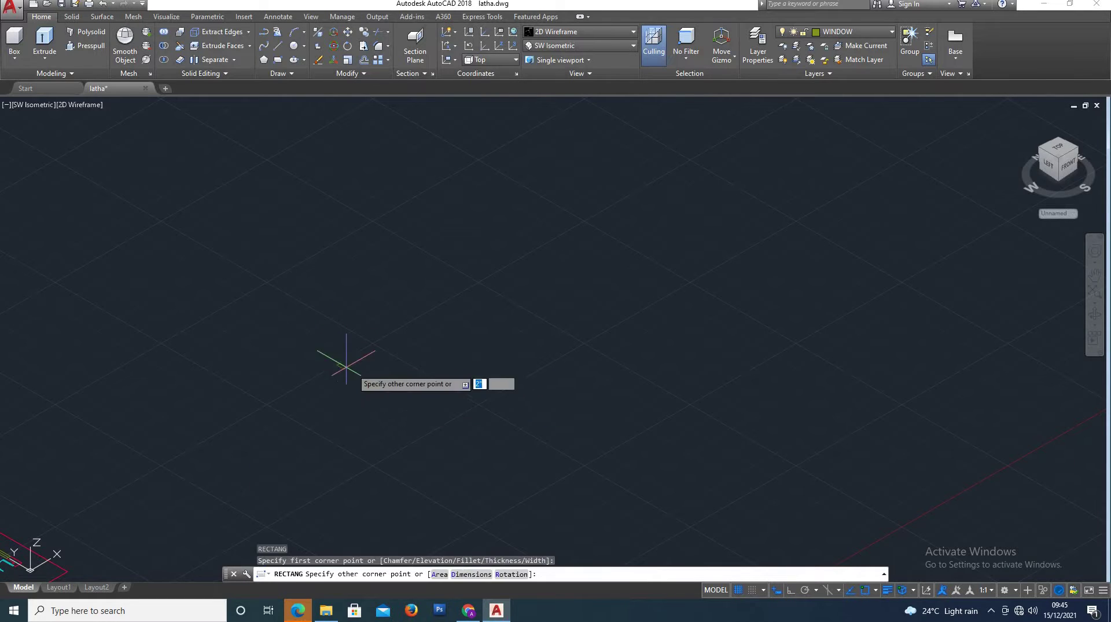
click(493, 363)
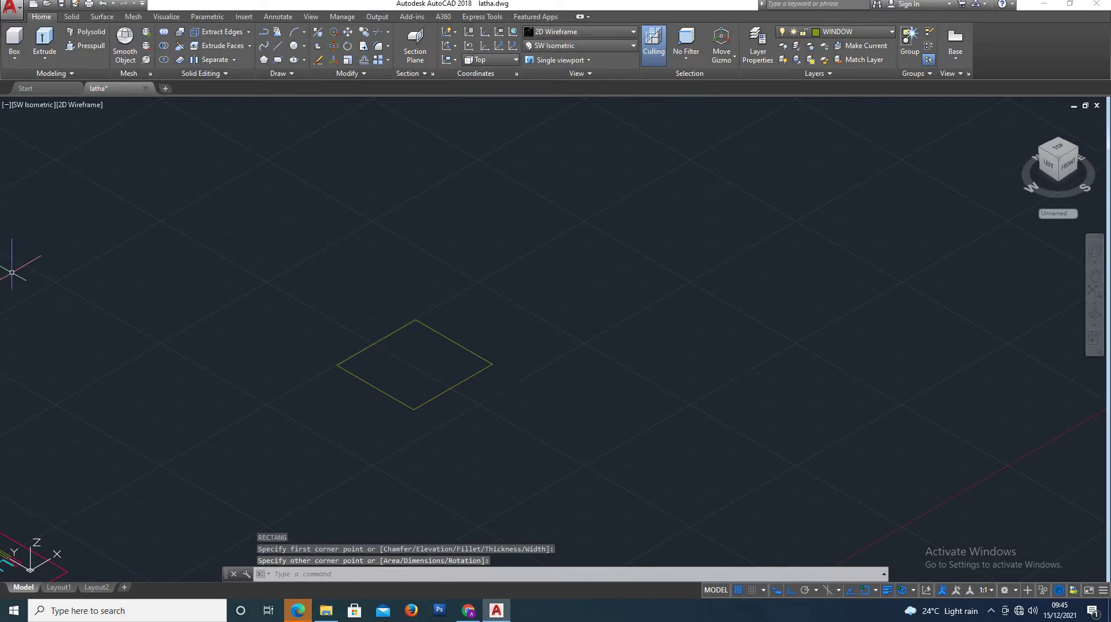
- Extrude the rectangle into a solid 5' high
click(45, 56)
click(50, 86)
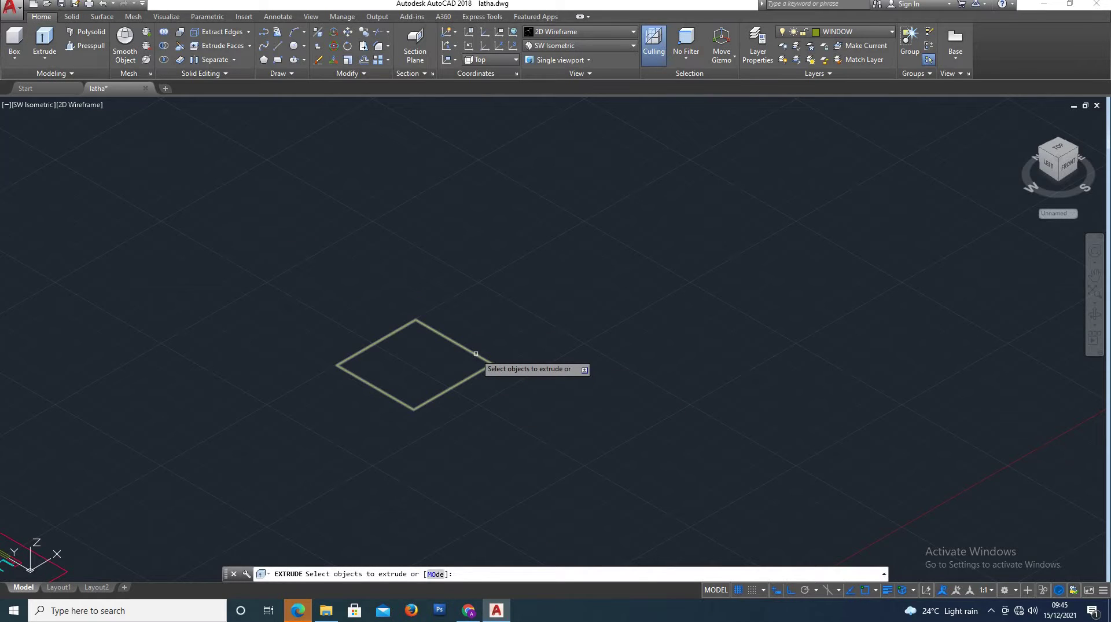
click(476, 353)
key(Return)
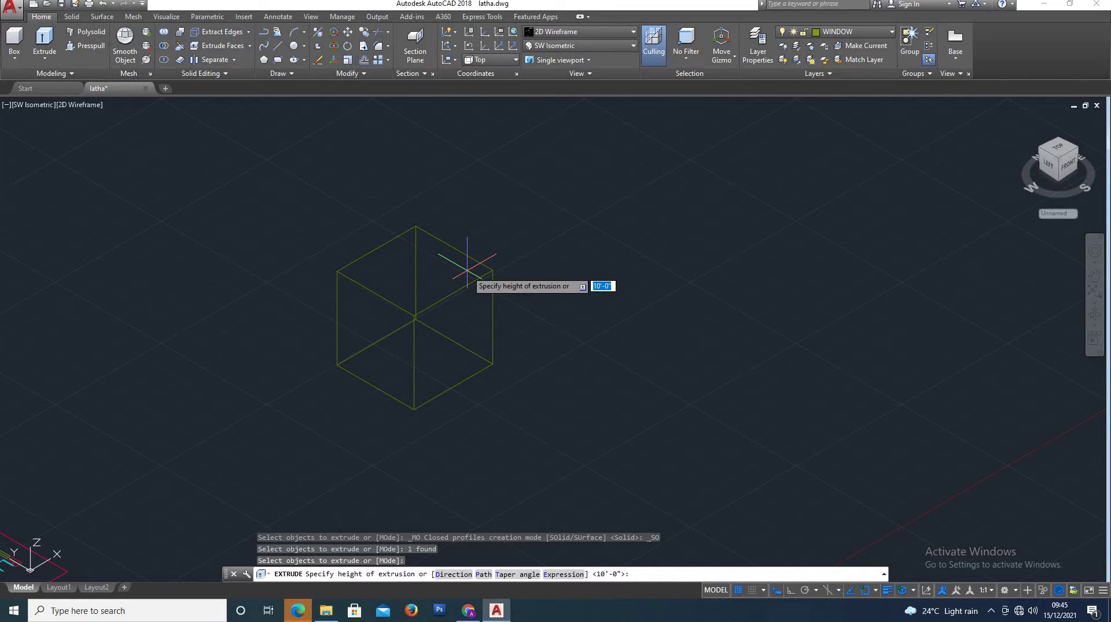
key(Return)
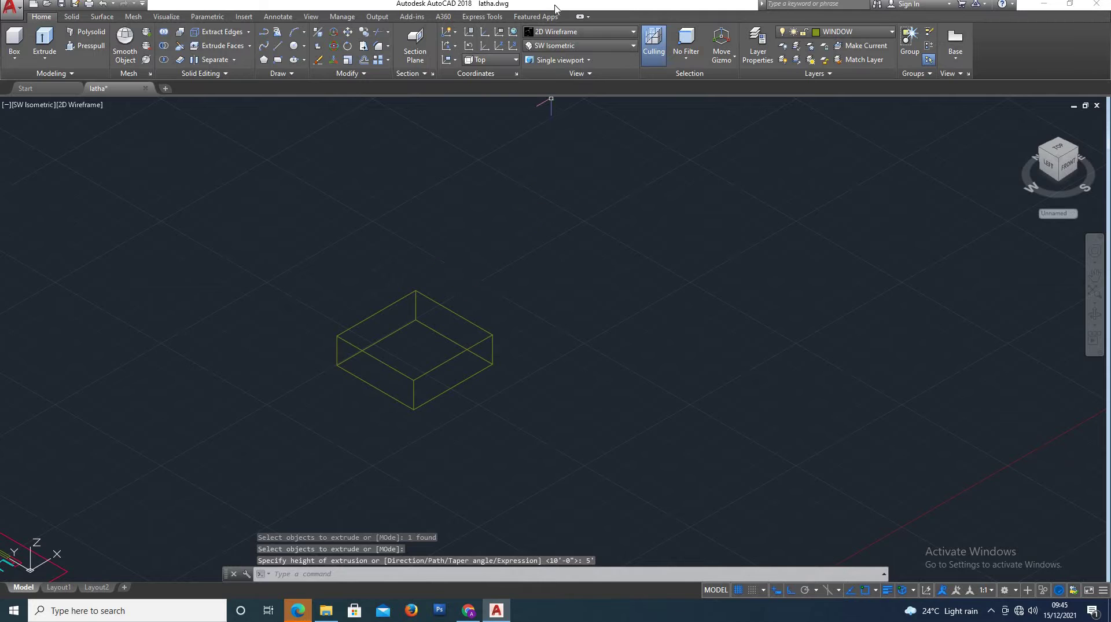
- Preview the extruded box in the Conceptual visual style and return to 2D Wireframe
click(603, 31)
click(593, 58)
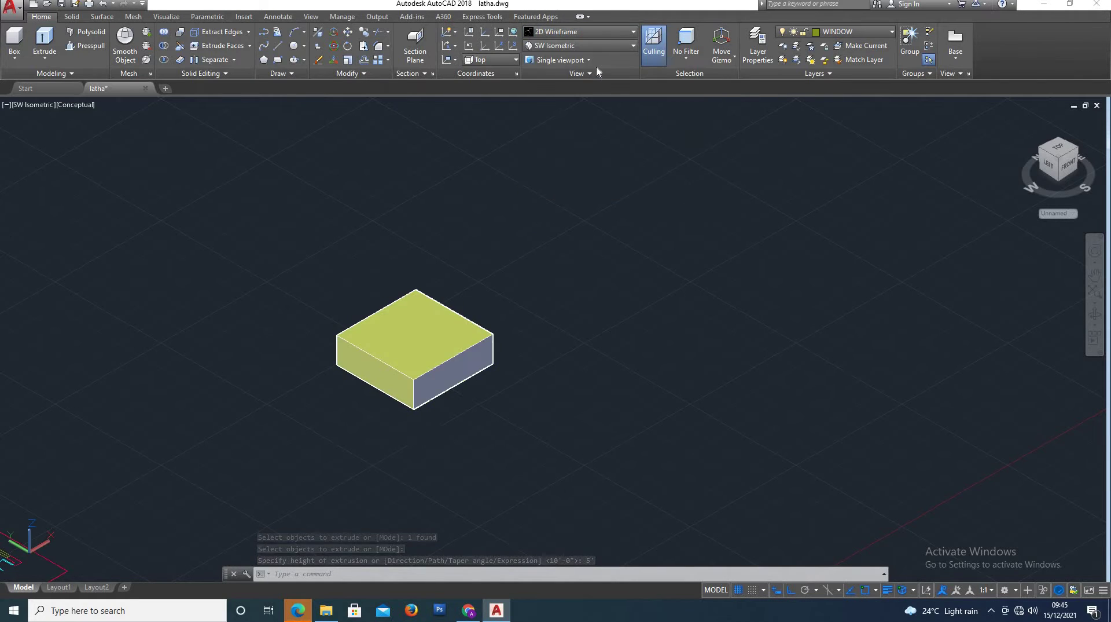
click(565, 35)
click(551, 55)
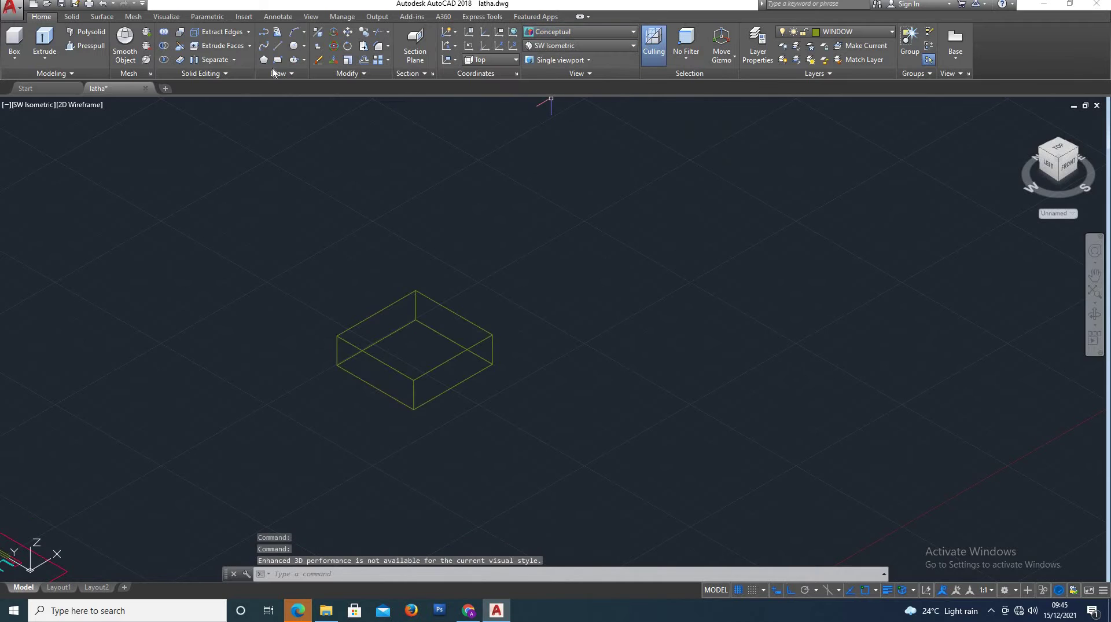
click(45, 58)
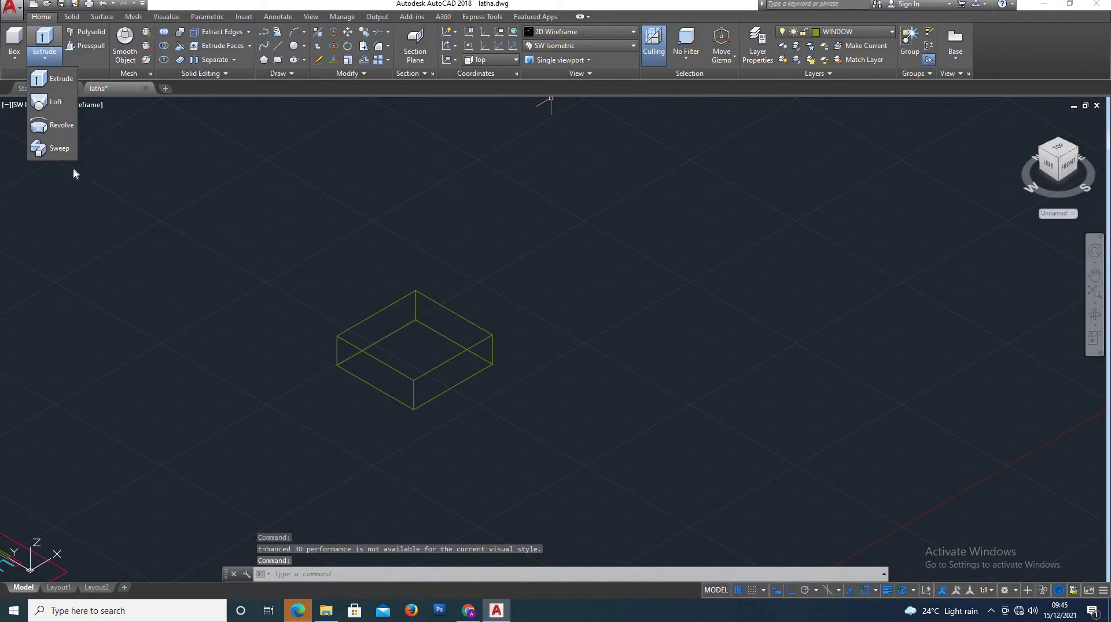
click(57, 213)
scroll(583, 299, up, 3)
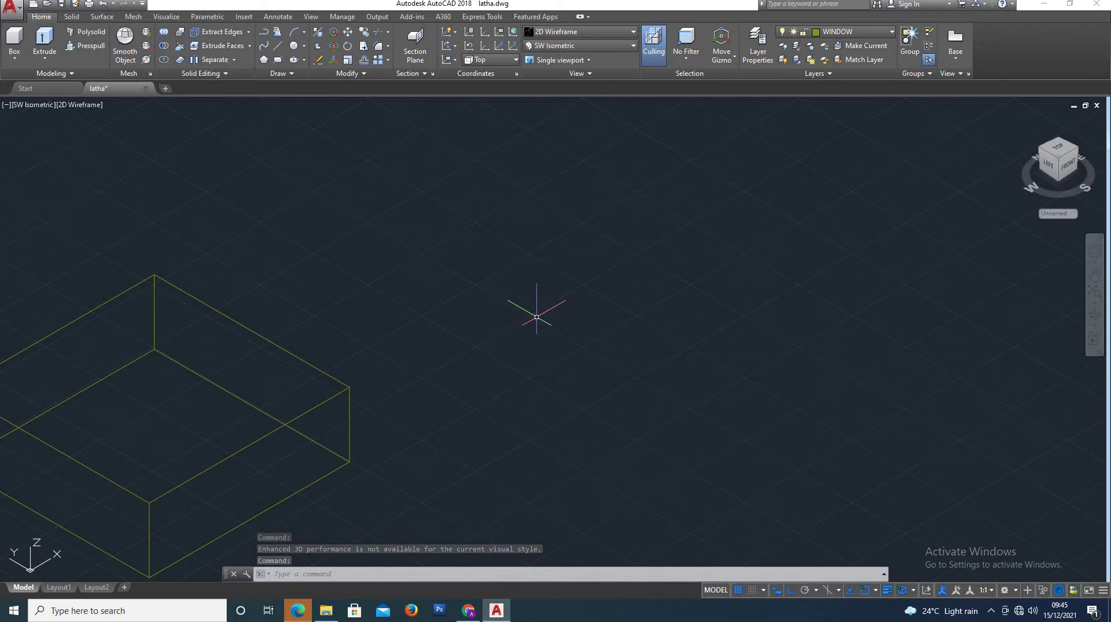
scroll(533, 310, down, 3)
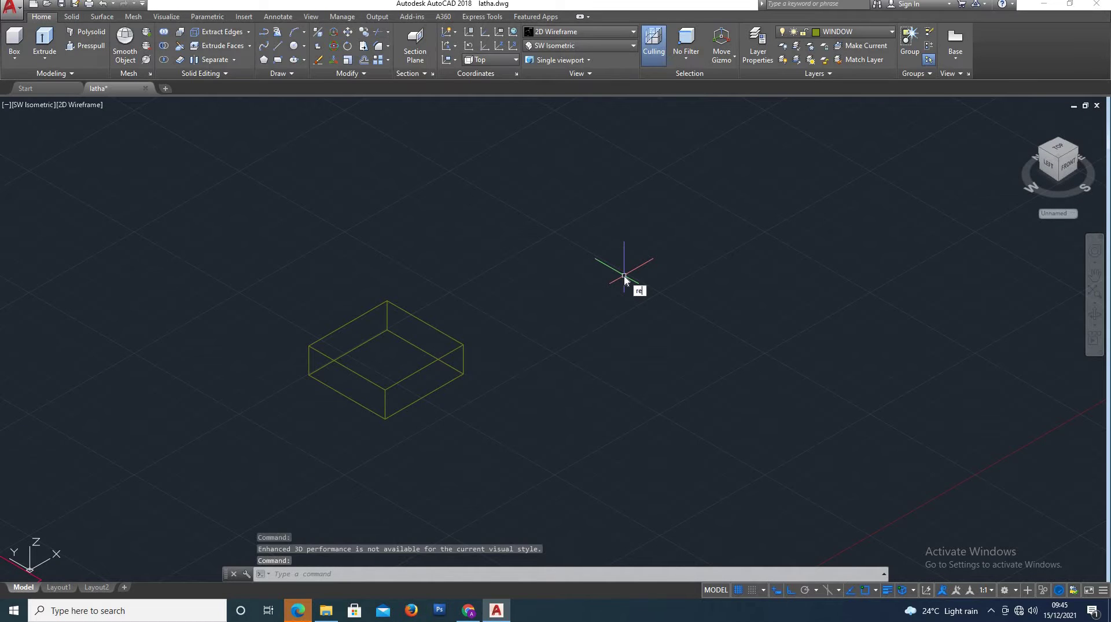
- Draw a second, larger rectangle in the empty space beside the extruded box
text(rec)
key(Return)
click(533, 265)
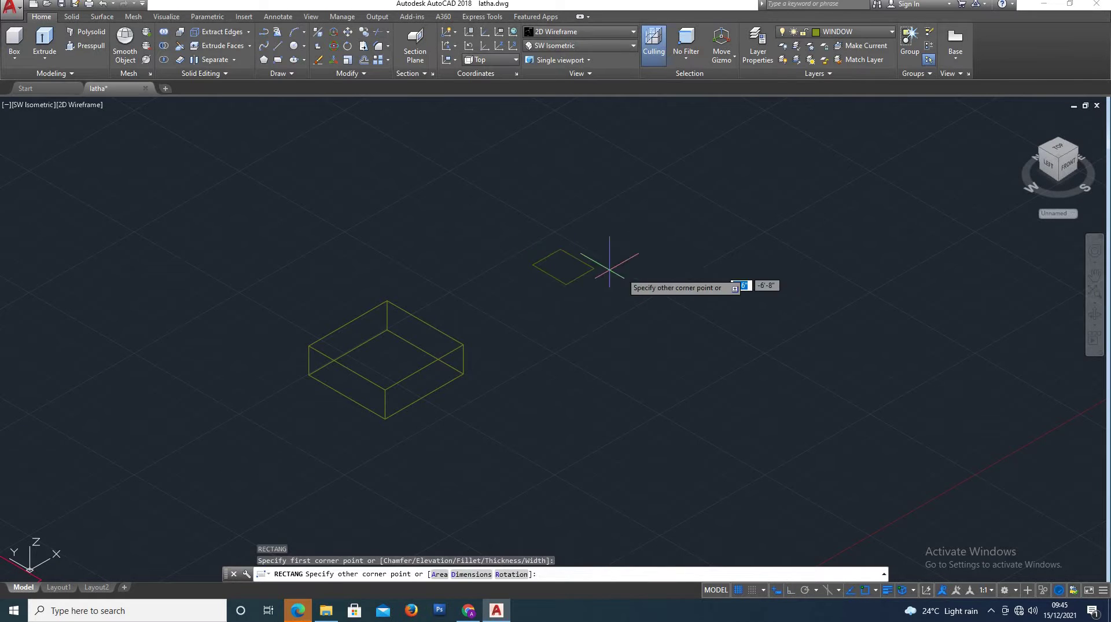
click(779, 254)
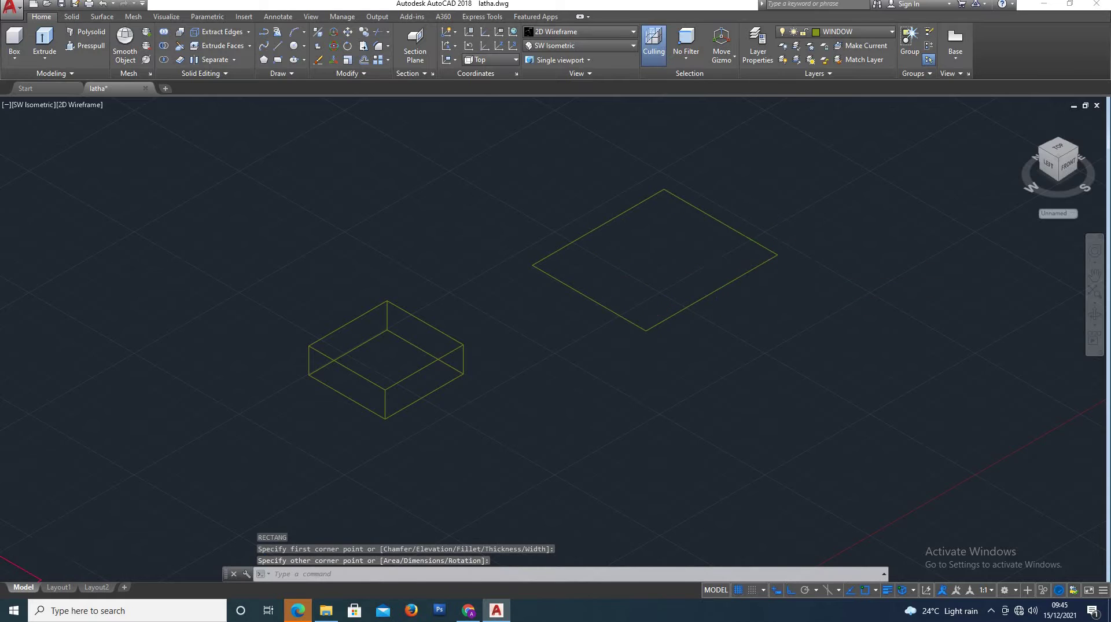
- Draw a circle centred roughly in the middle of the larger rectangle, well inside its edges
scroll(650, 268, down, 4)
scroll(649, 296, up, 6)
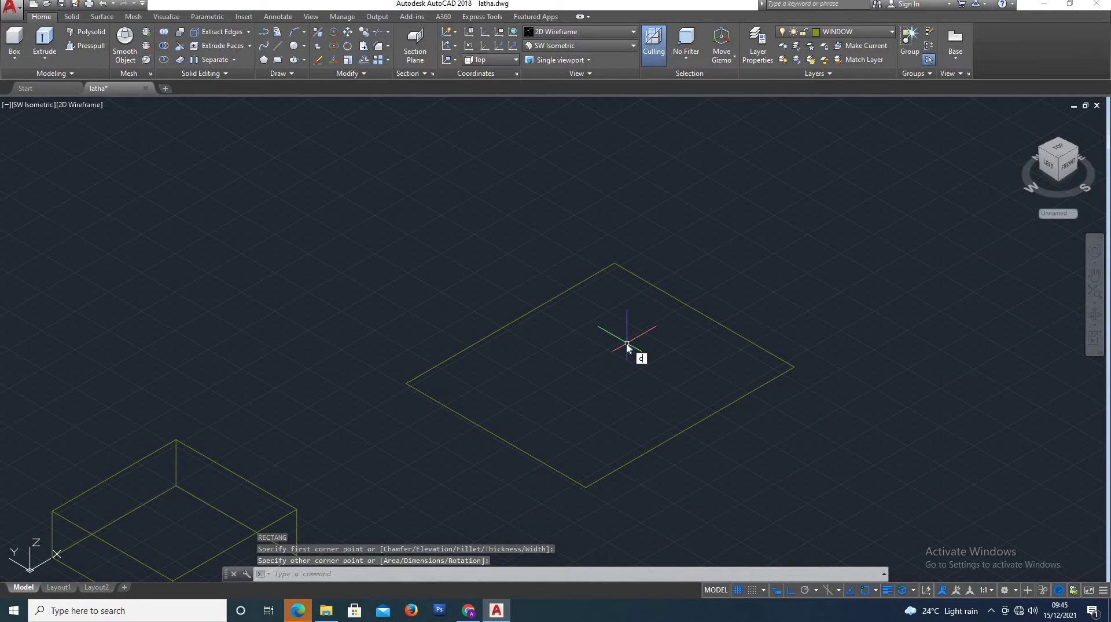
text(c)
key(Return)
click(594, 360)
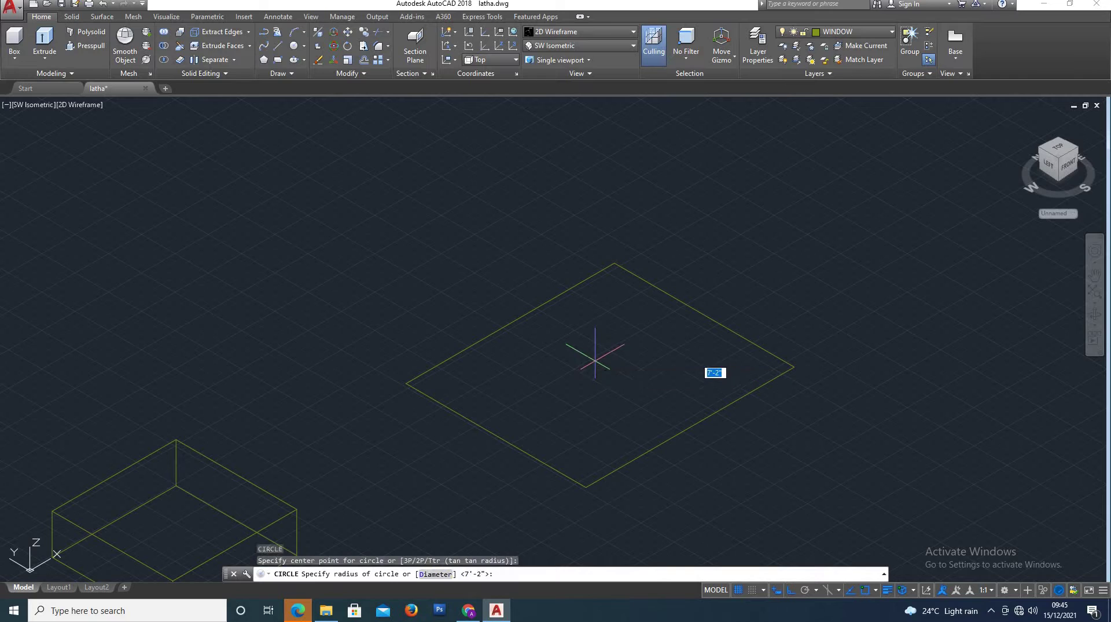
click(643, 346)
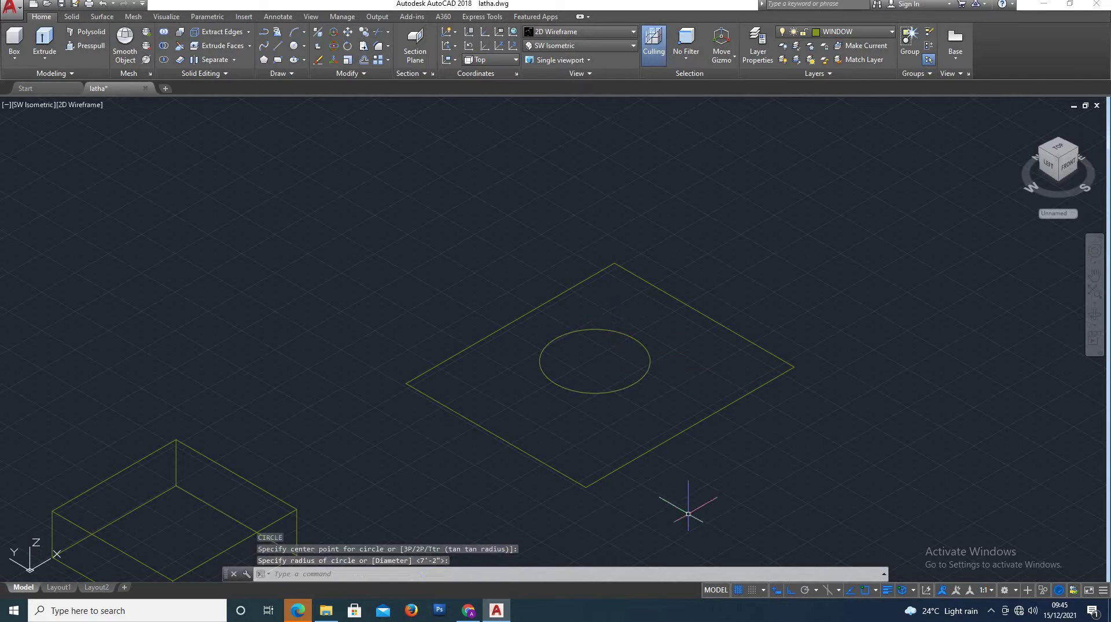
- Move the circle from its centre straight up along Z so it sits above the rectangle
text(m)
key(Return)
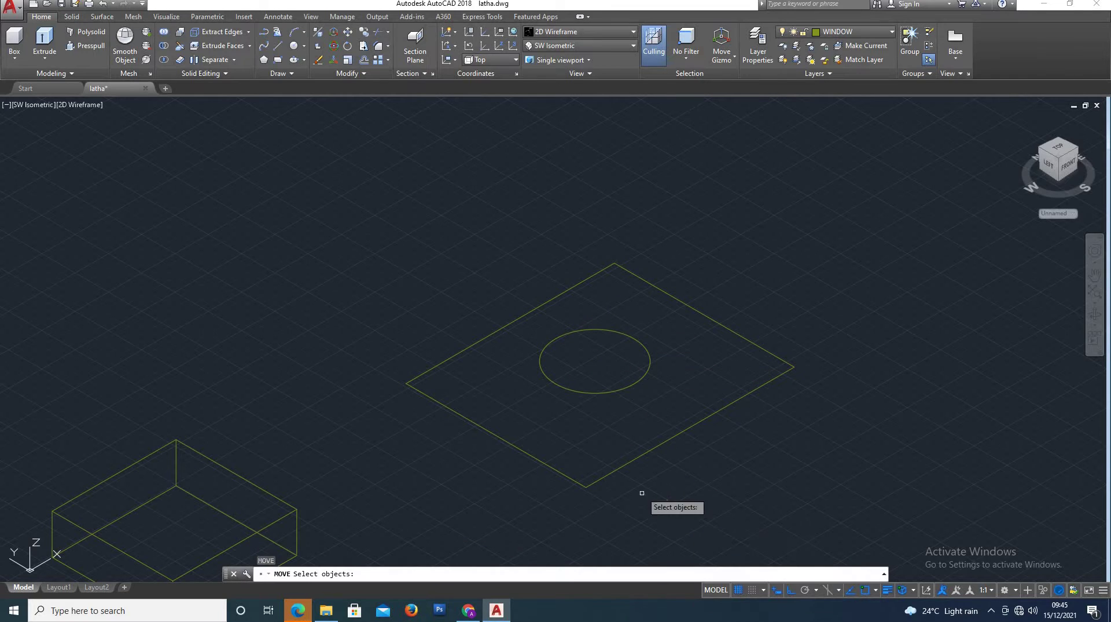
click(610, 392)
key(Return)
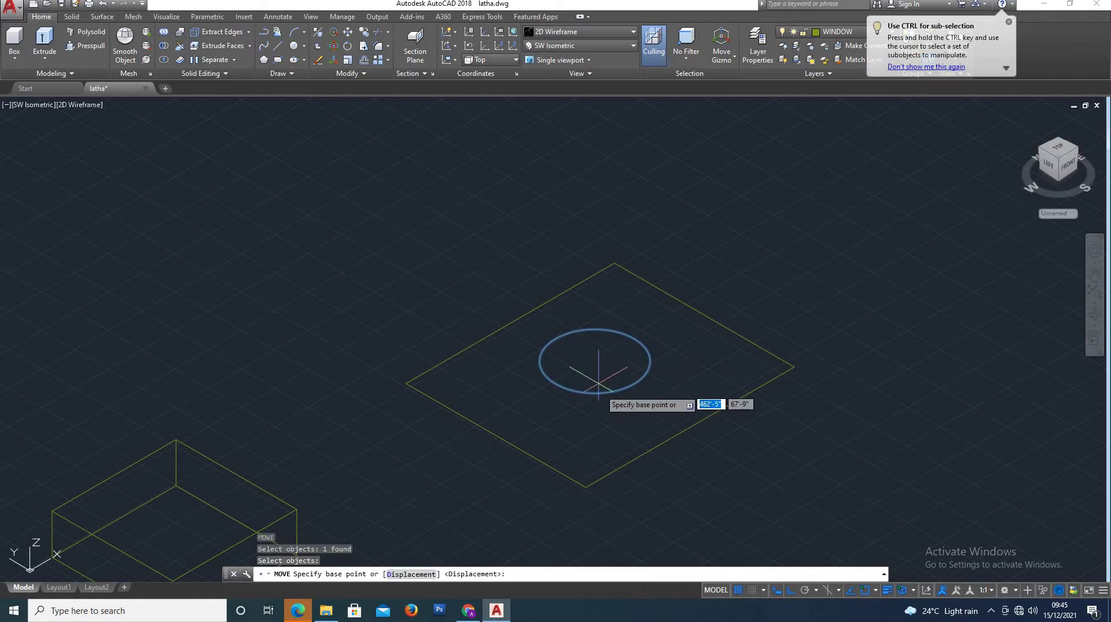
click(595, 360)
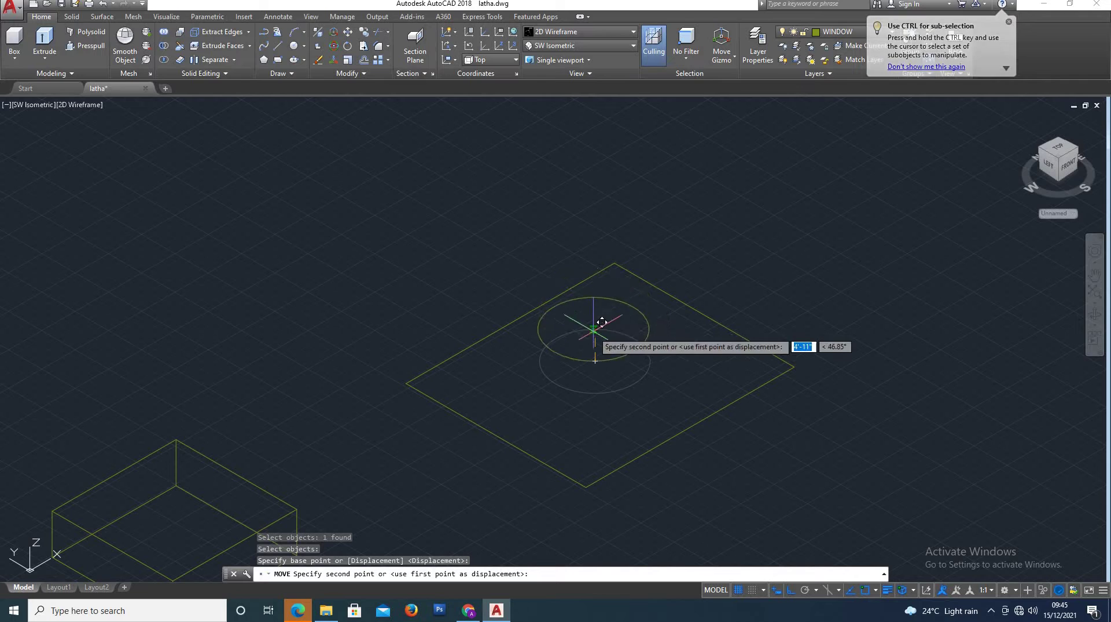
click(597, 300)
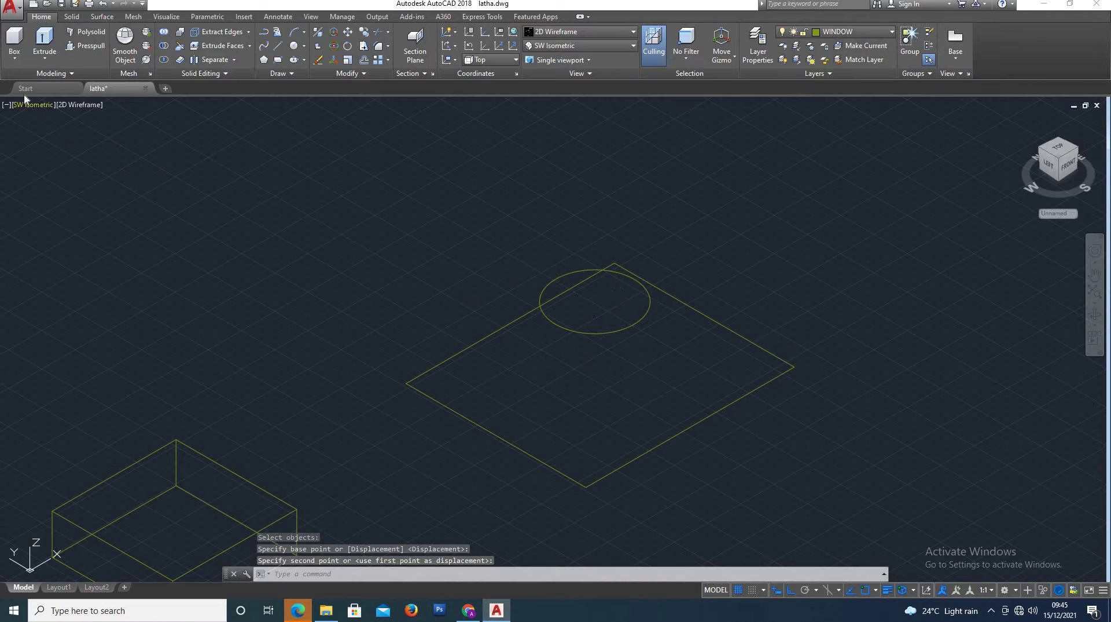
- Loft a solid from the larger rectangle to the raised circle, using the Cross sections only option
click(45, 58)
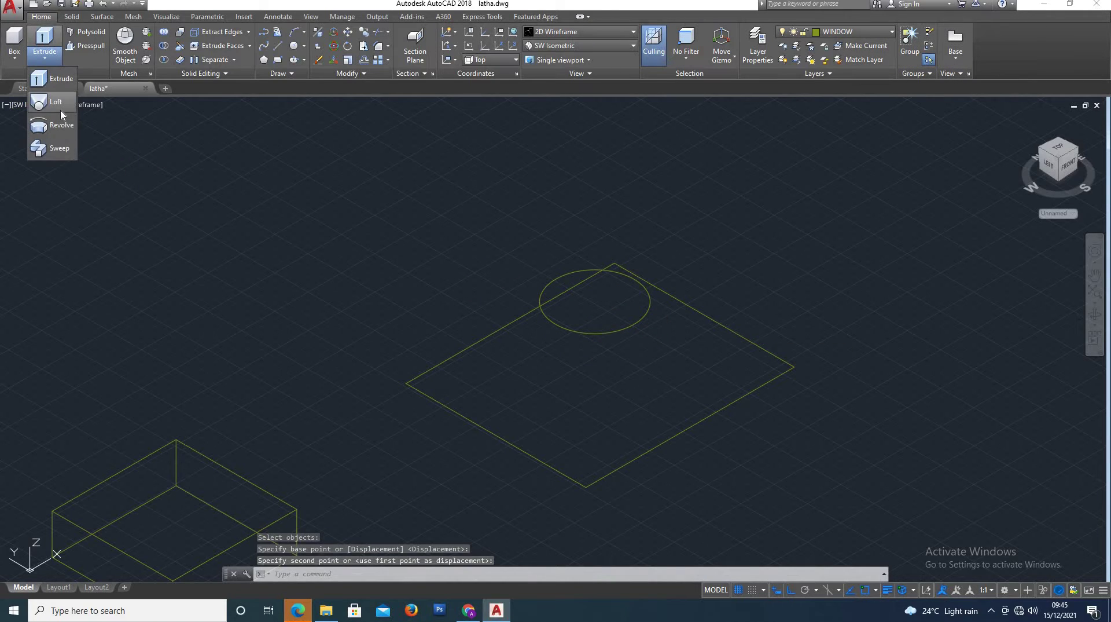
click(56, 102)
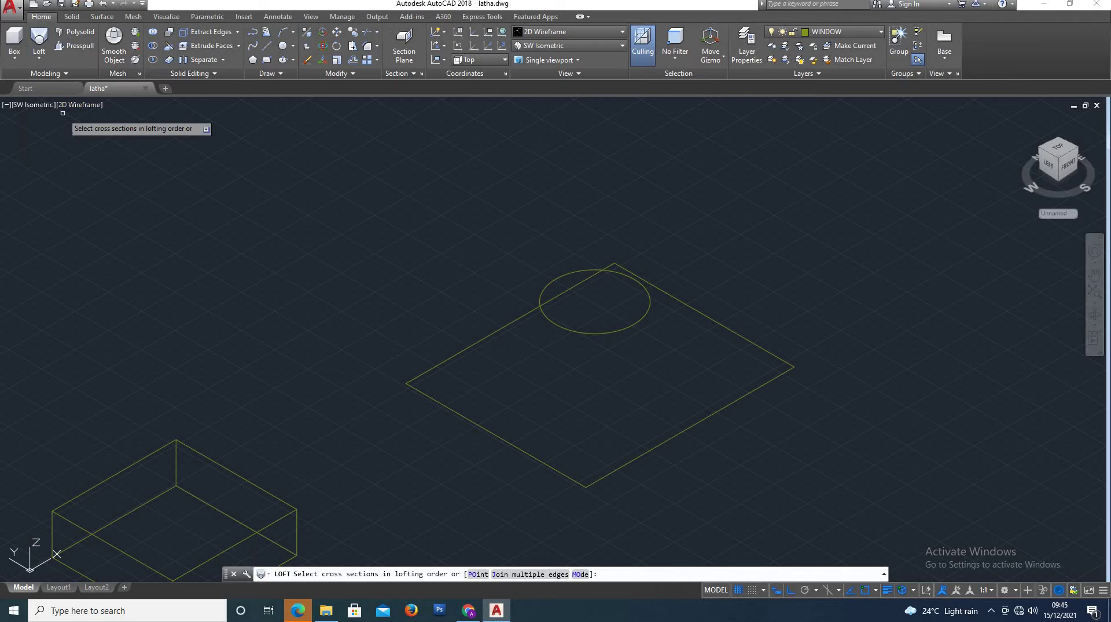
click(490, 335)
click(555, 324)
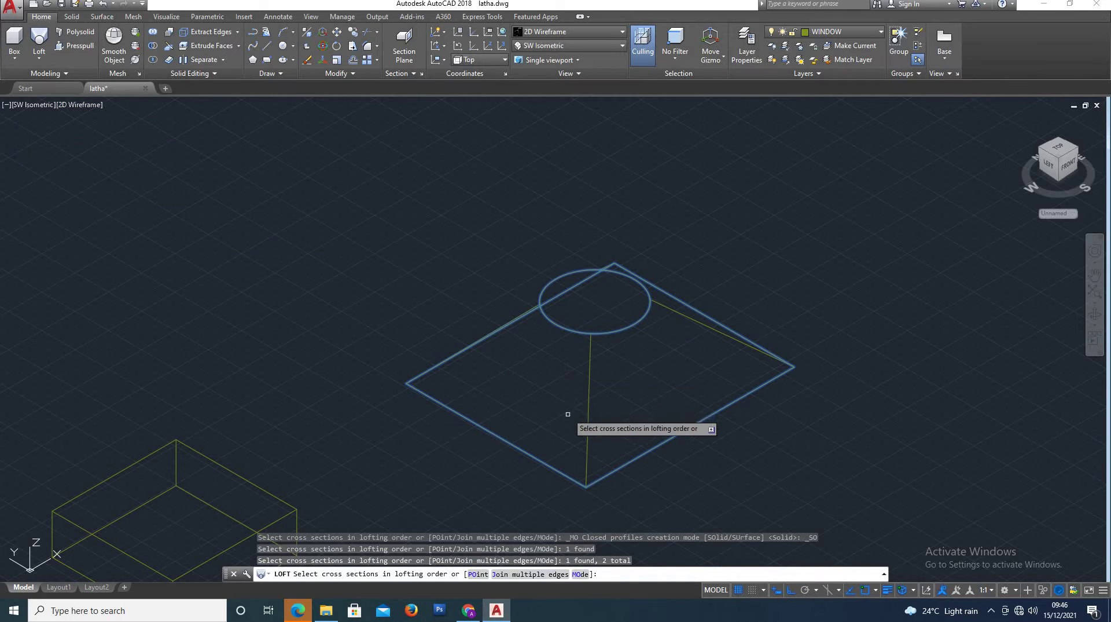
key(Return)
click(598, 473)
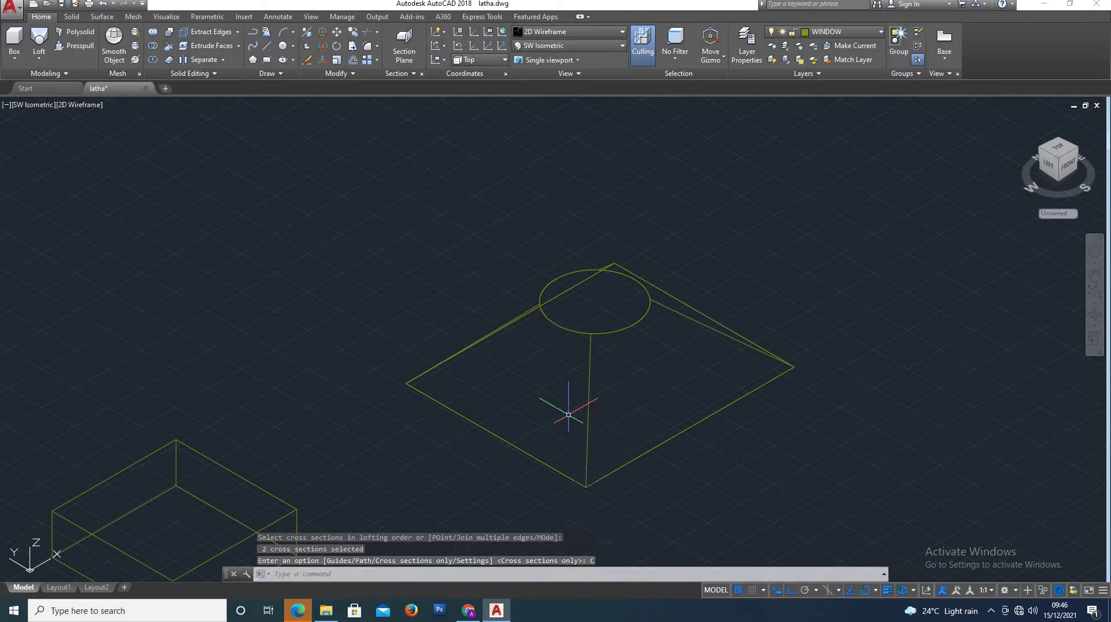
- Show the model in the Conceptual visual style and examine the lofted solid beside the box
click(584, 32)
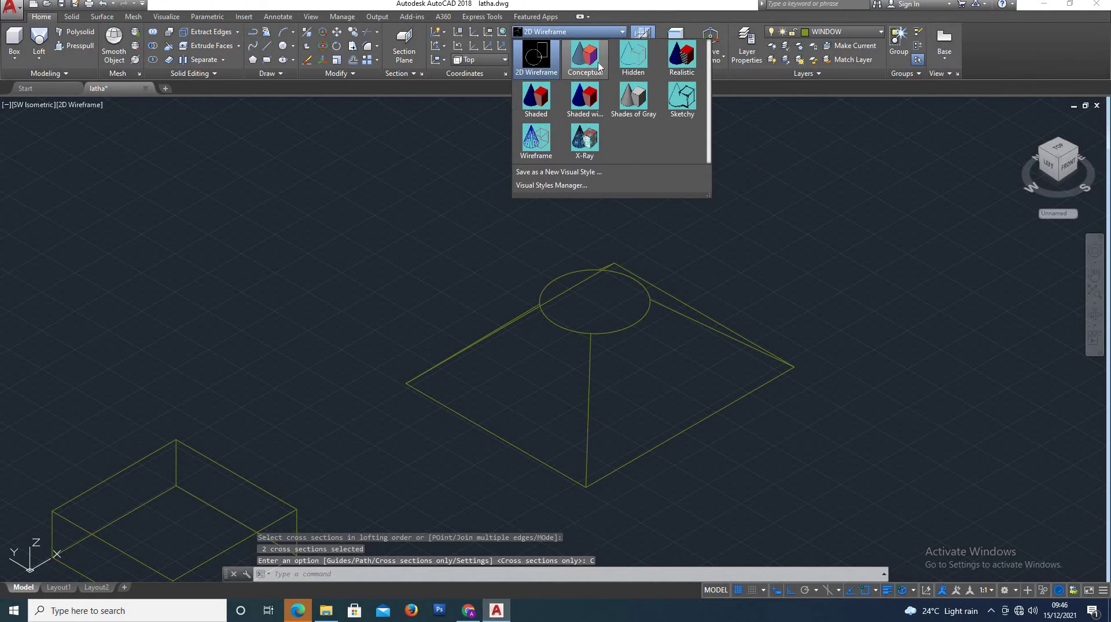
click(594, 58)
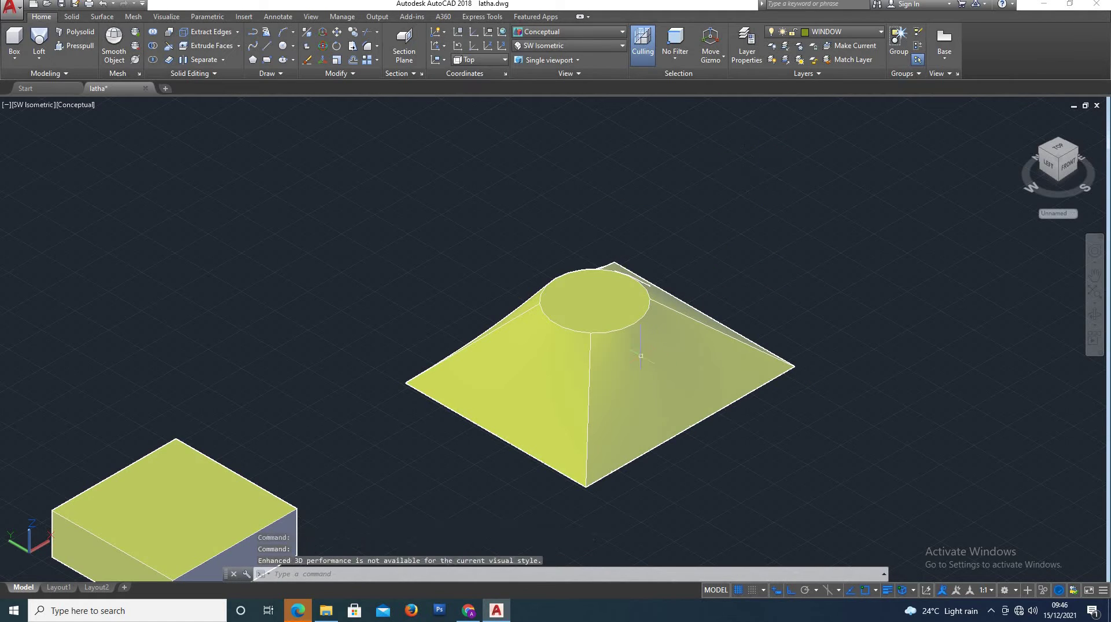
scroll(570, 356, down, 5)
scroll(408, 293, up, 4)
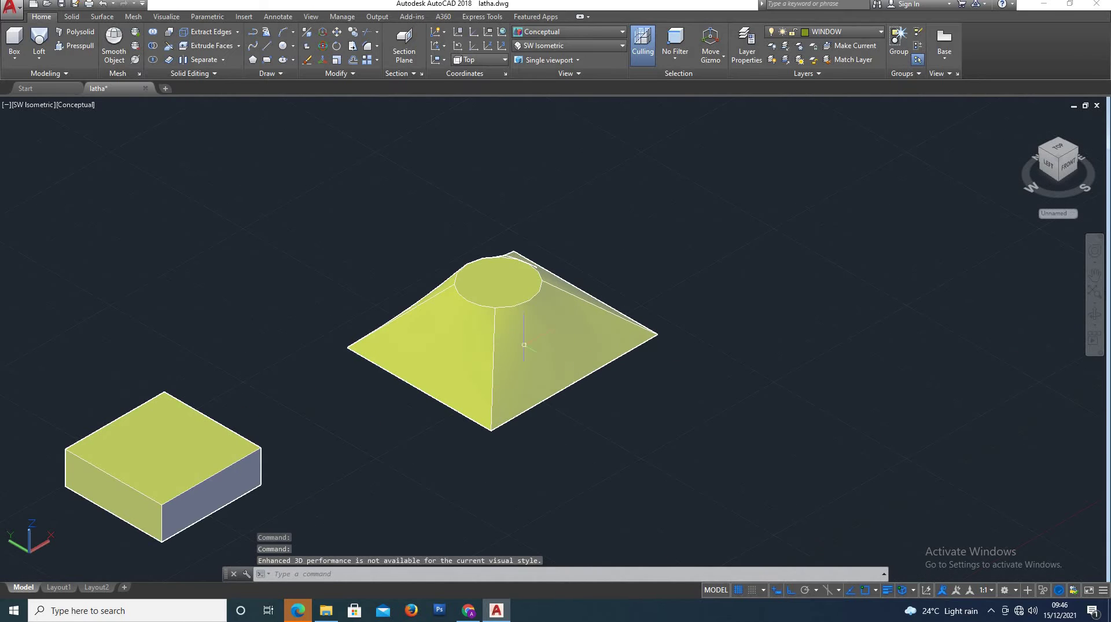
- Switch to the Front view with the 2D Wireframe visual style, framing the empty space beside the lofted solid
click(39, 61)
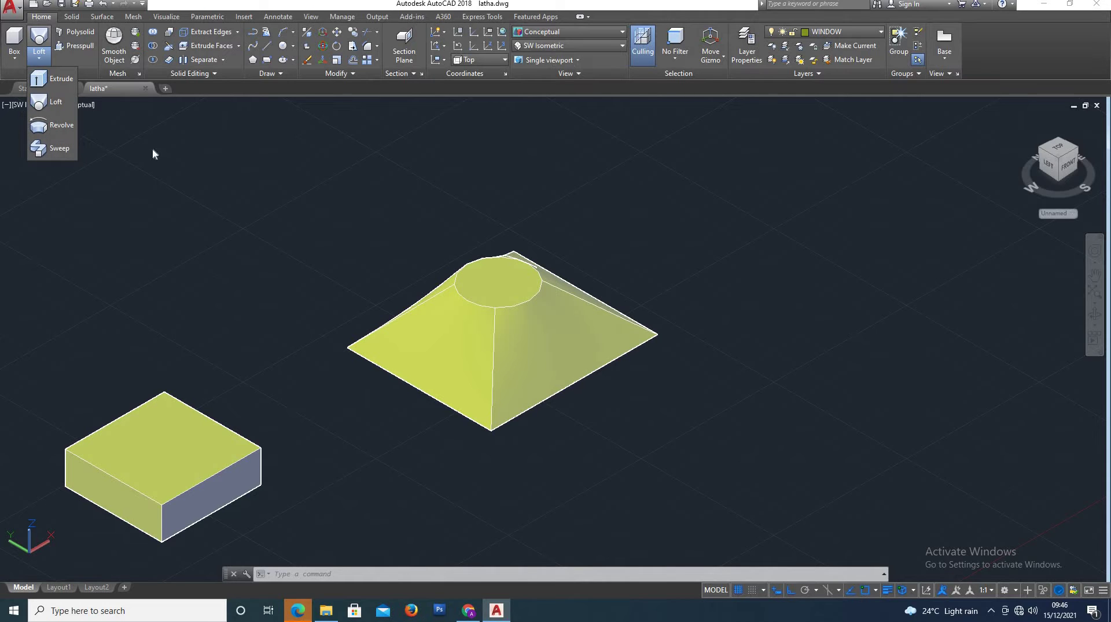
click(554, 47)
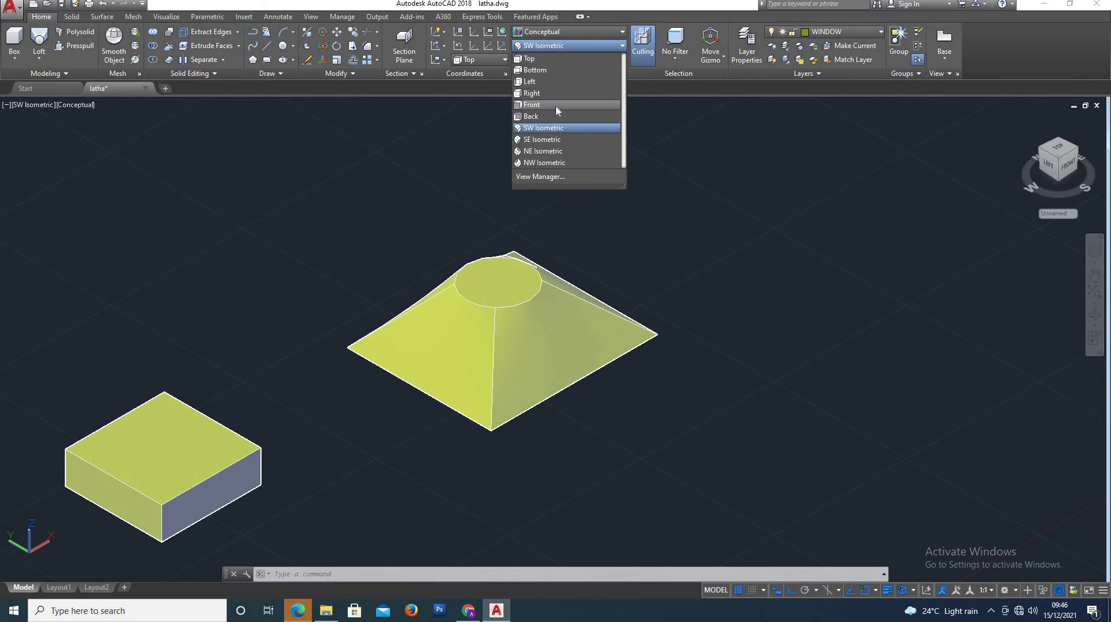
click(538, 105)
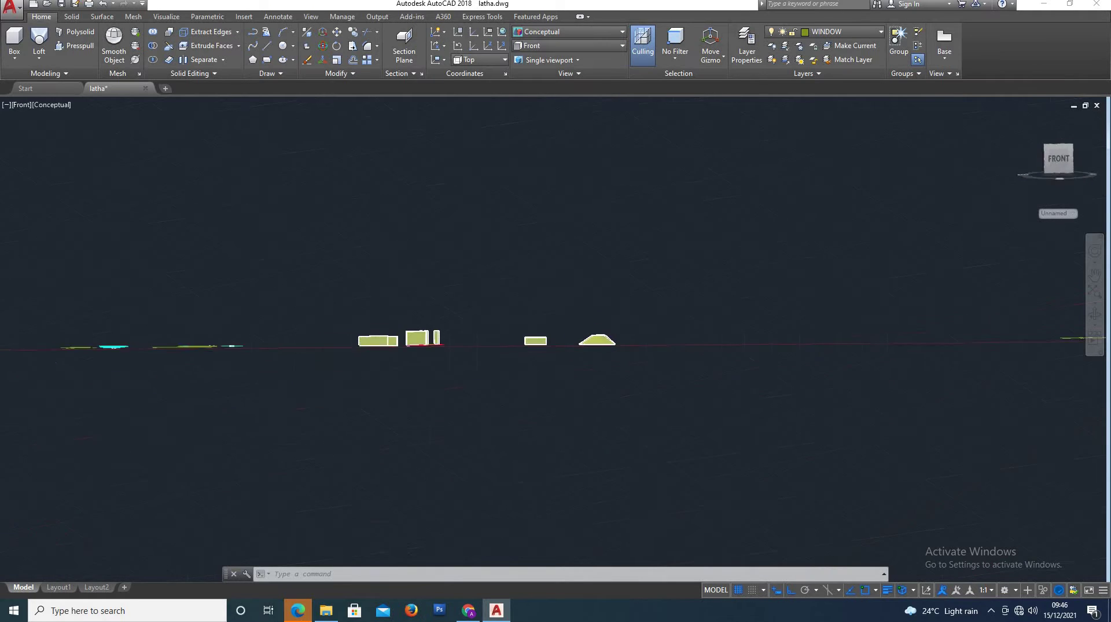
scroll(712, 355, up, 6)
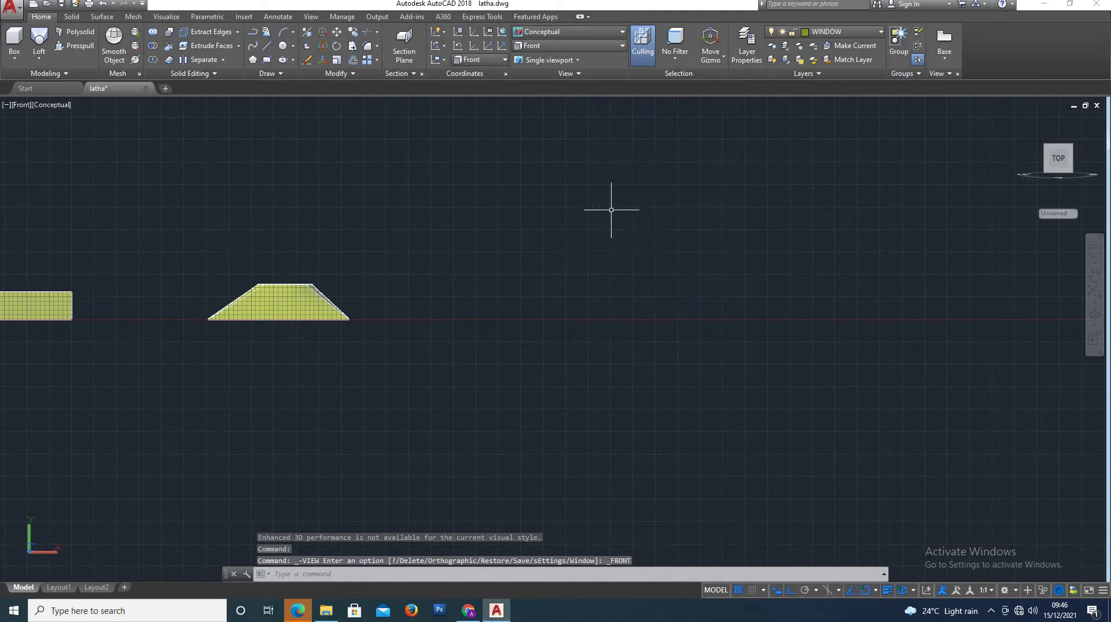
click(530, 32)
click(529, 51)
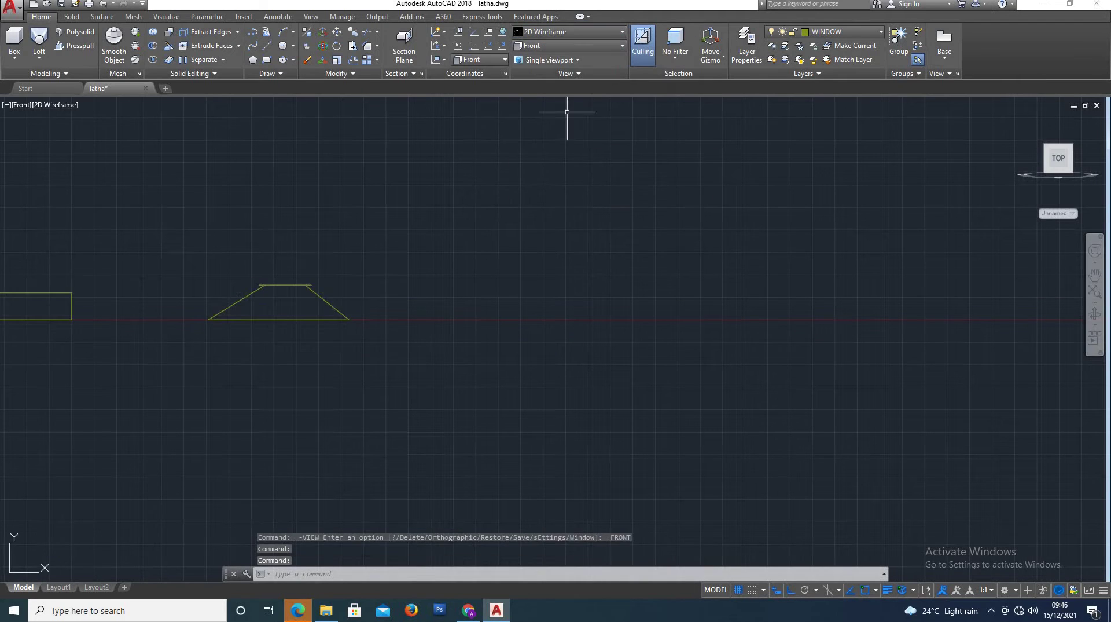
scroll(336, 283, up, 4)
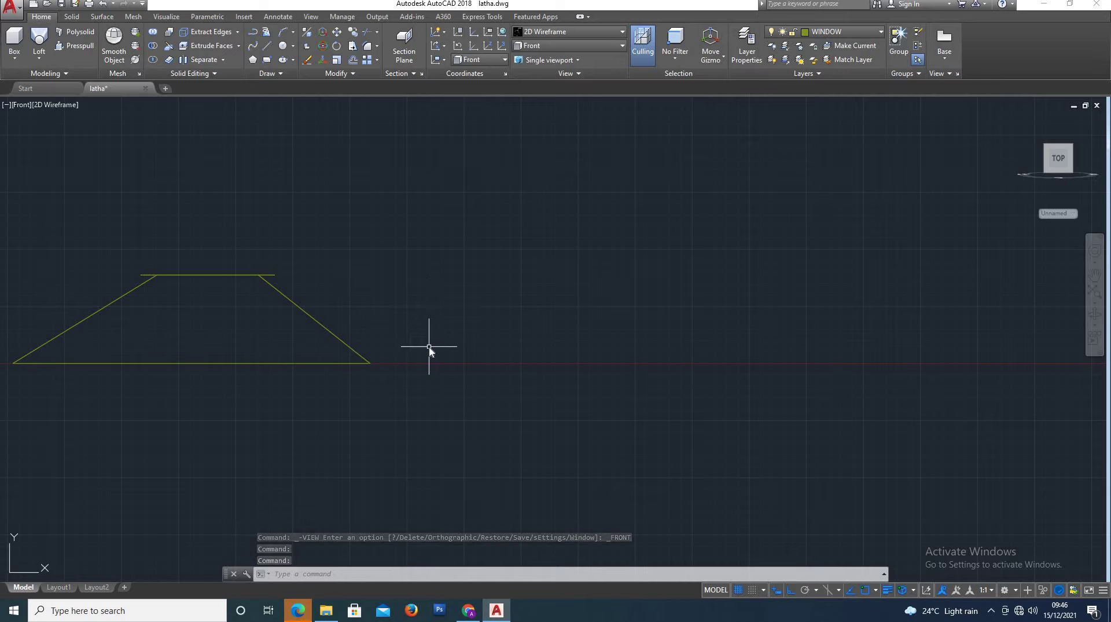
- Draw a vertical line upward from the ground axis in the empty space beside the lofted solid
text(l)
key(Return)
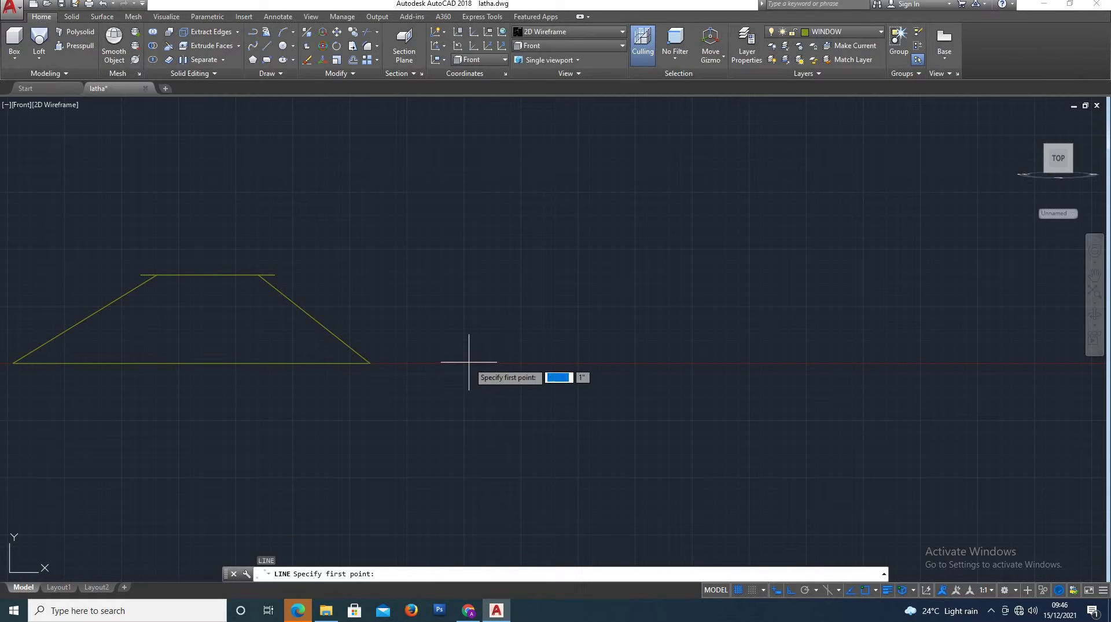
click(469, 362)
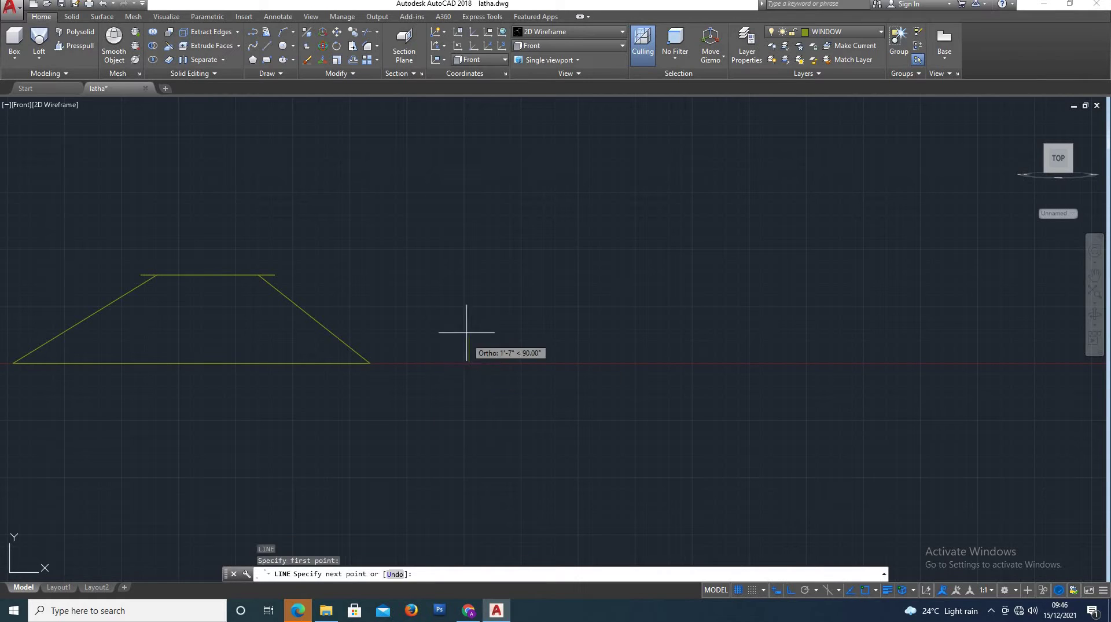
click(469, 233)
key(Escape)
- Draw a horizontal top edge about 6" long from the vertical line's upper end, and a short slanted line down toward the vertical line
scroll(466, 278, up, 4)
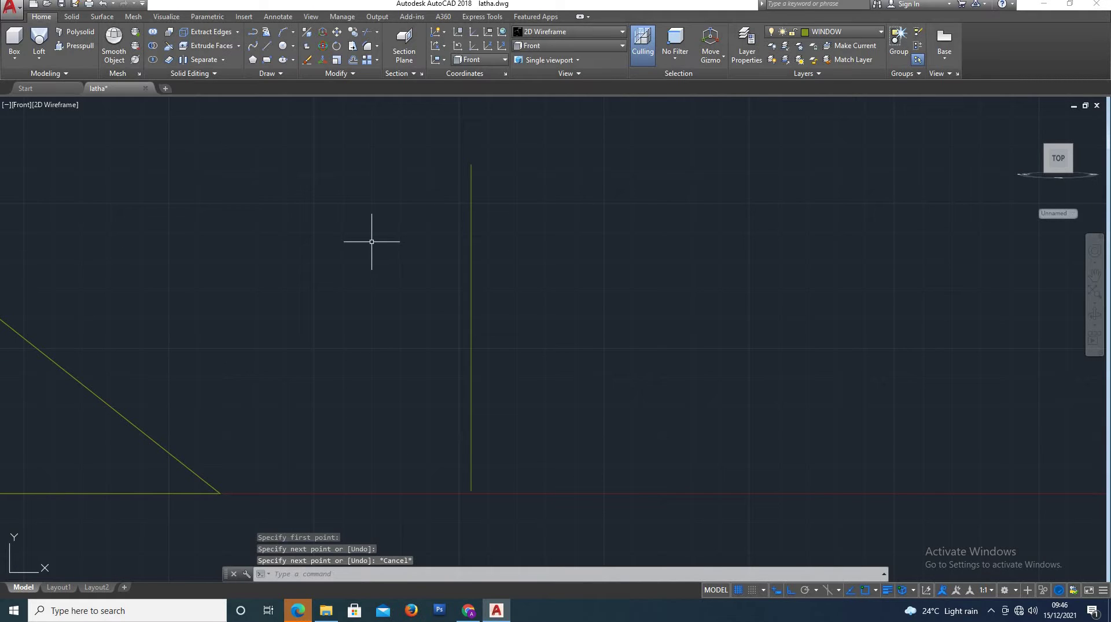
key(Return)
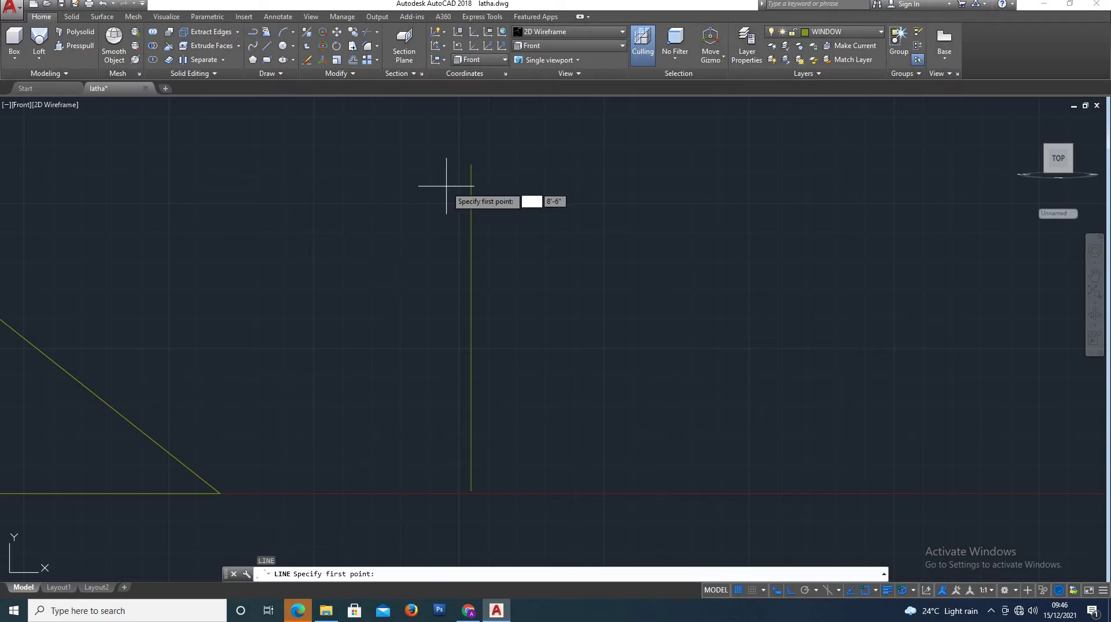
click(470, 166)
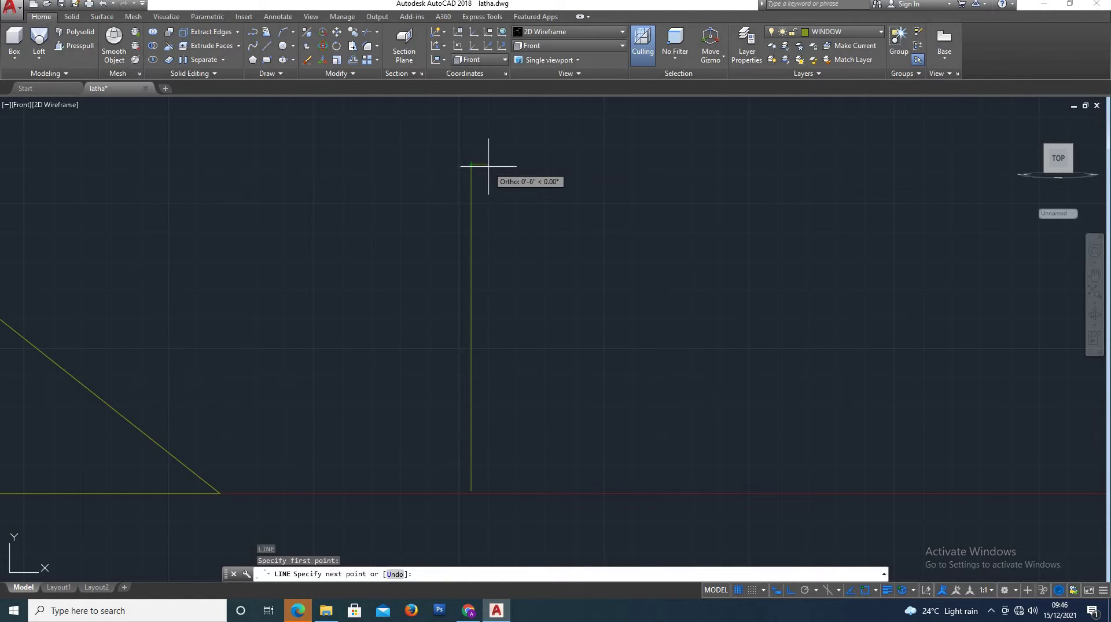
click(491, 165)
scroll(488, 176, up, 4)
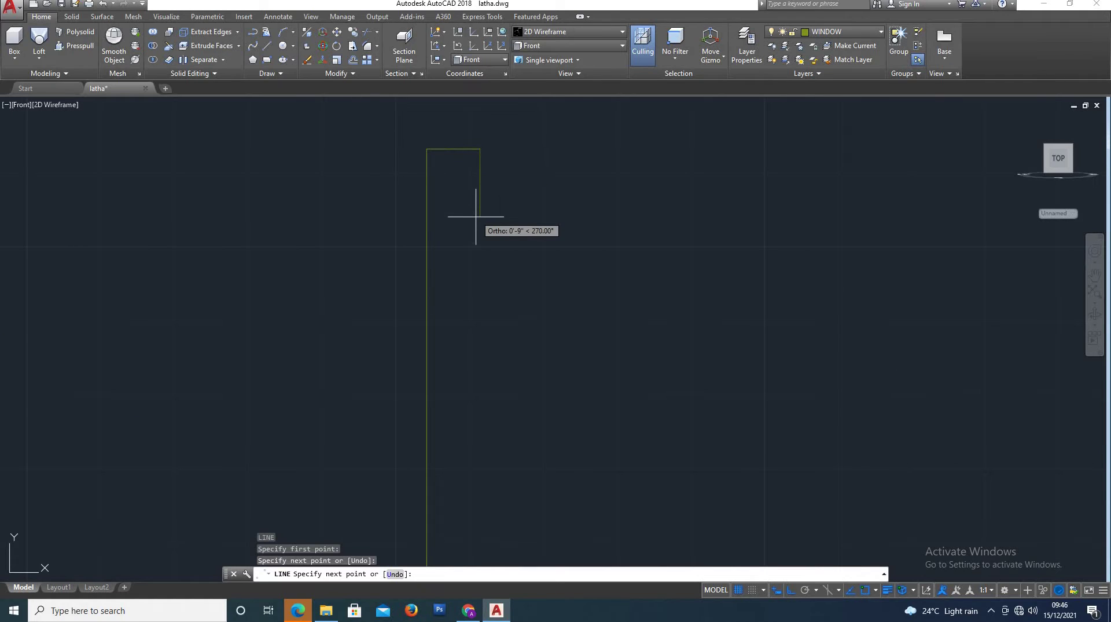
key(F8)
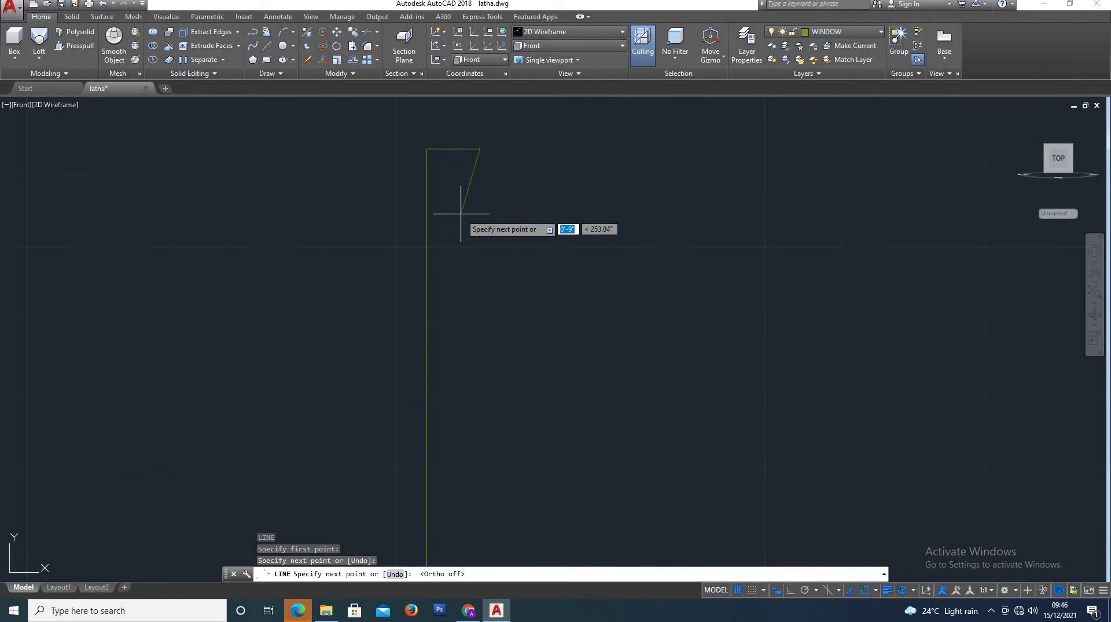
click(456, 235)
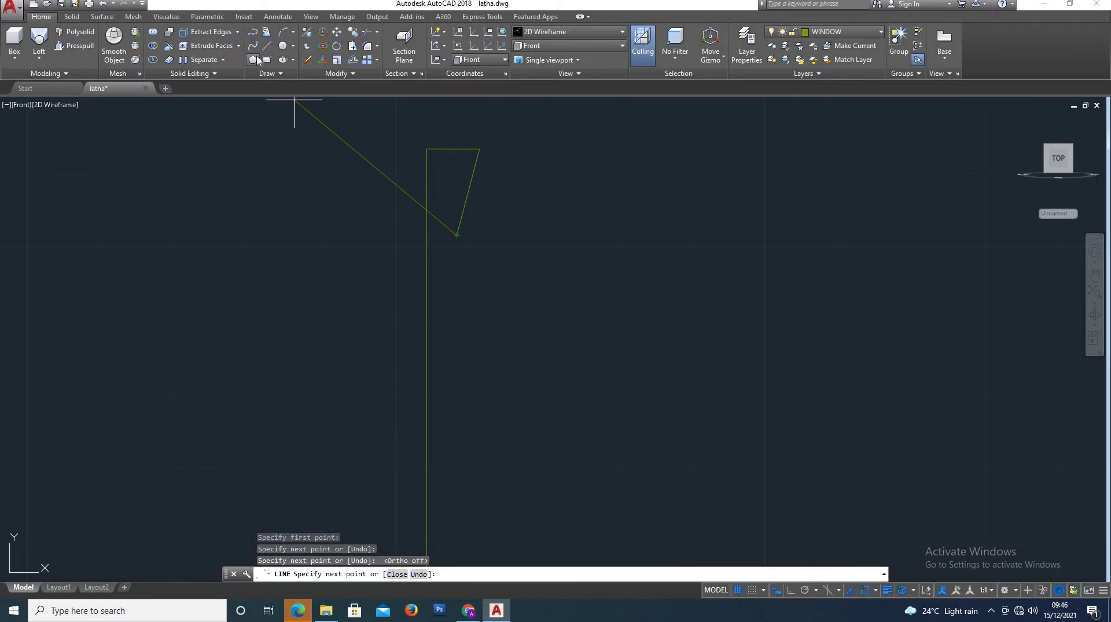
- Draw a spline from the slanted line's lower end, bulging outward and curving back toward the vertical line to form the vase contour
click(253, 46)
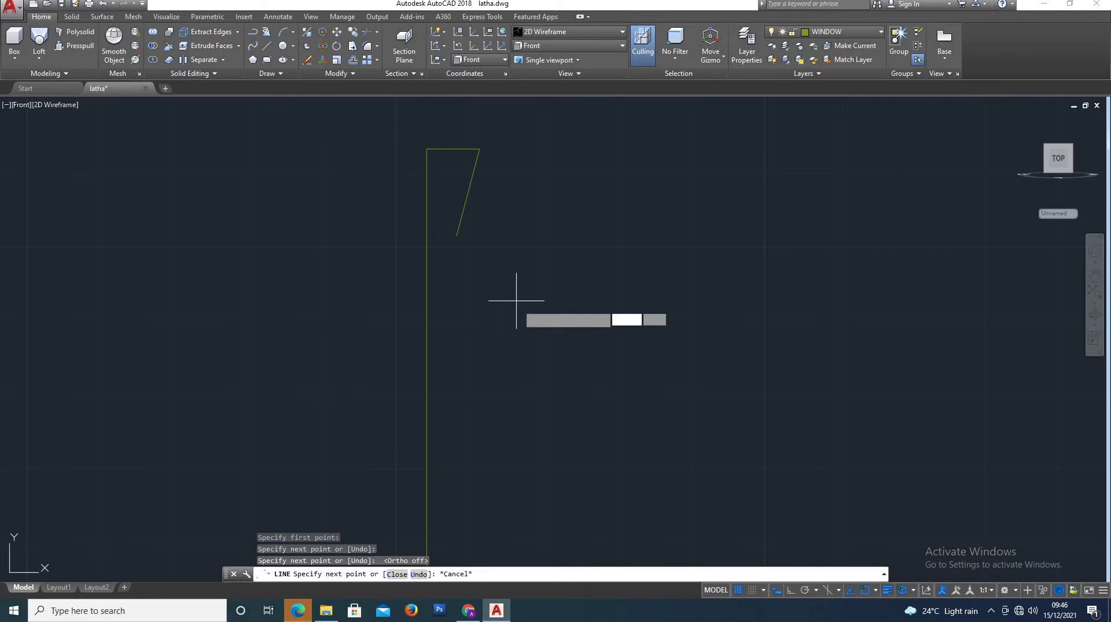
click(457, 235)
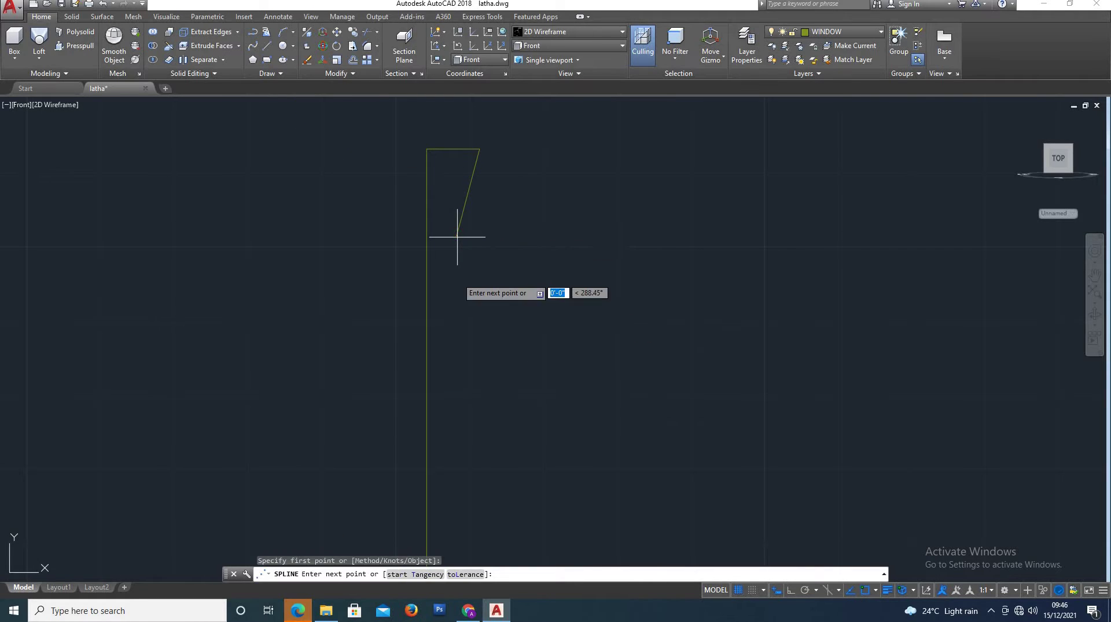
click(451, 304)
click(450, 334)
scroll(466, 366, down, 2)
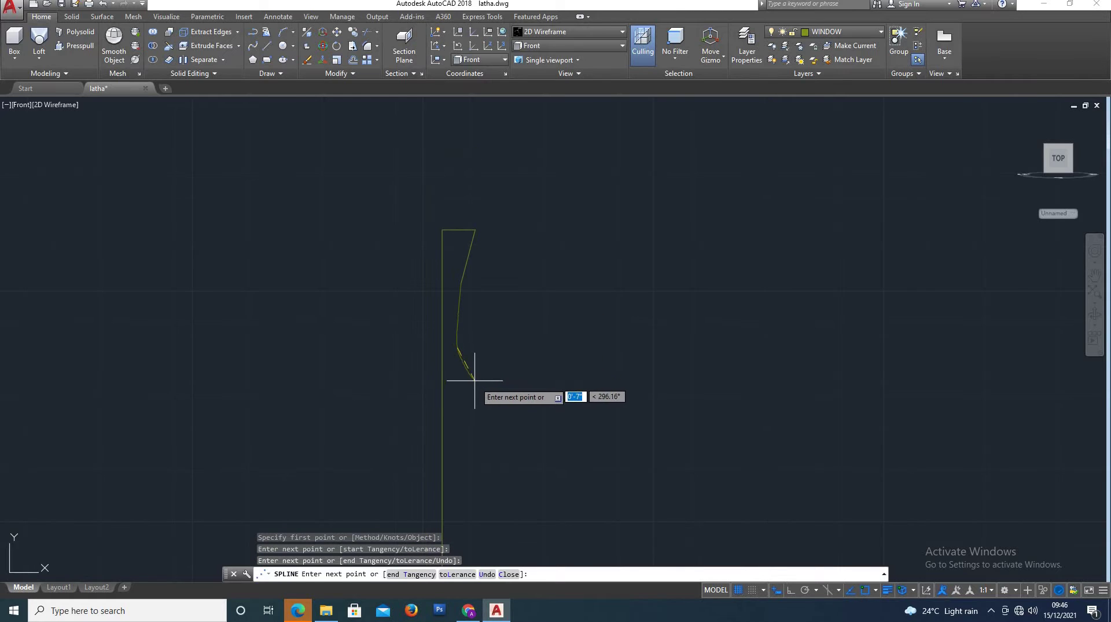
click(480, 392)
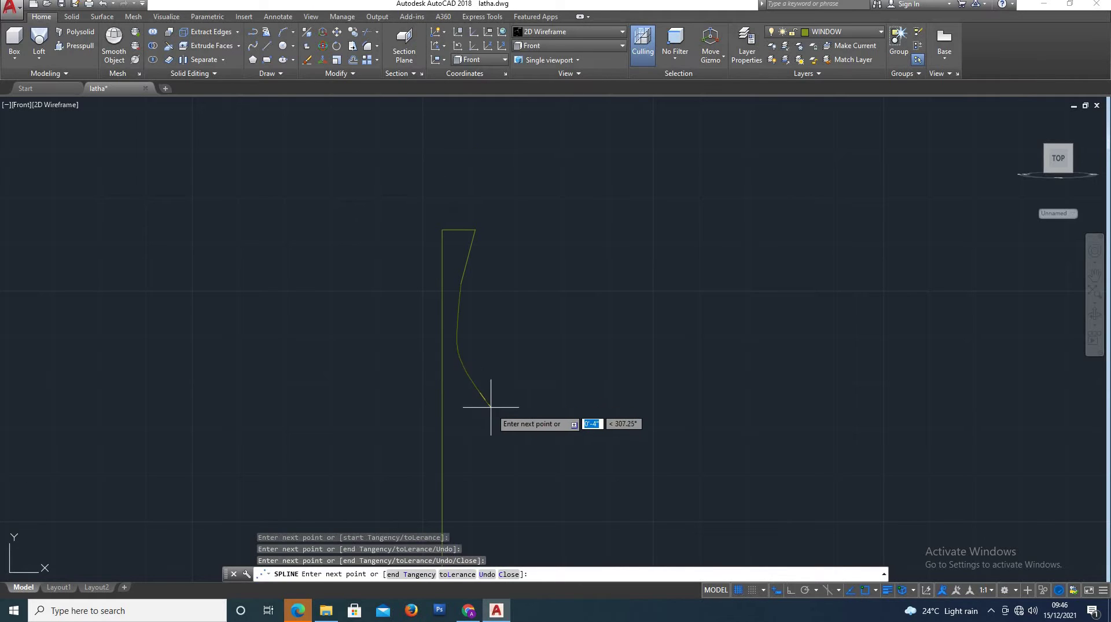
click(514, 427)
scroll(520, 438, down, 2)
click(523, 446)
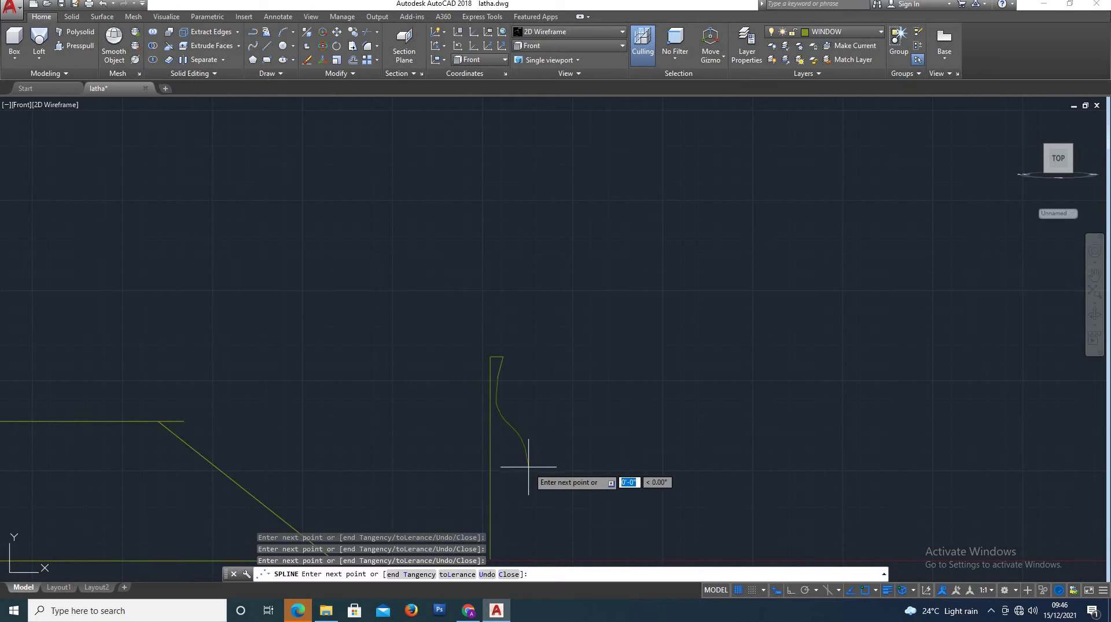
scroll(519, 458, down, 4)
scroll(508, 446, up, 8)
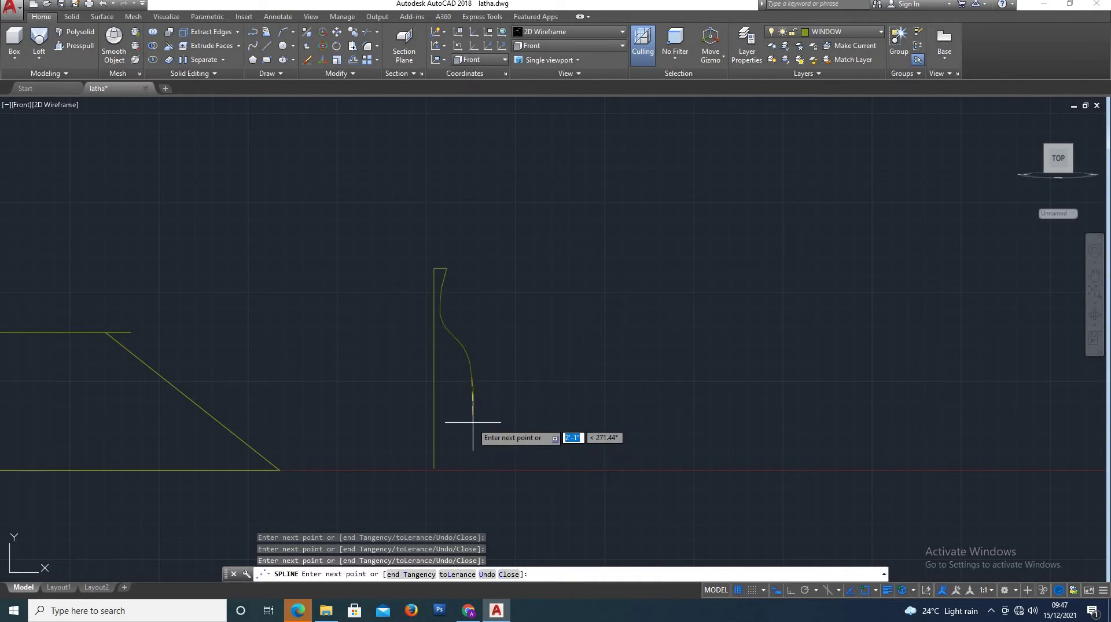
scroll(464, 394, down, 2)
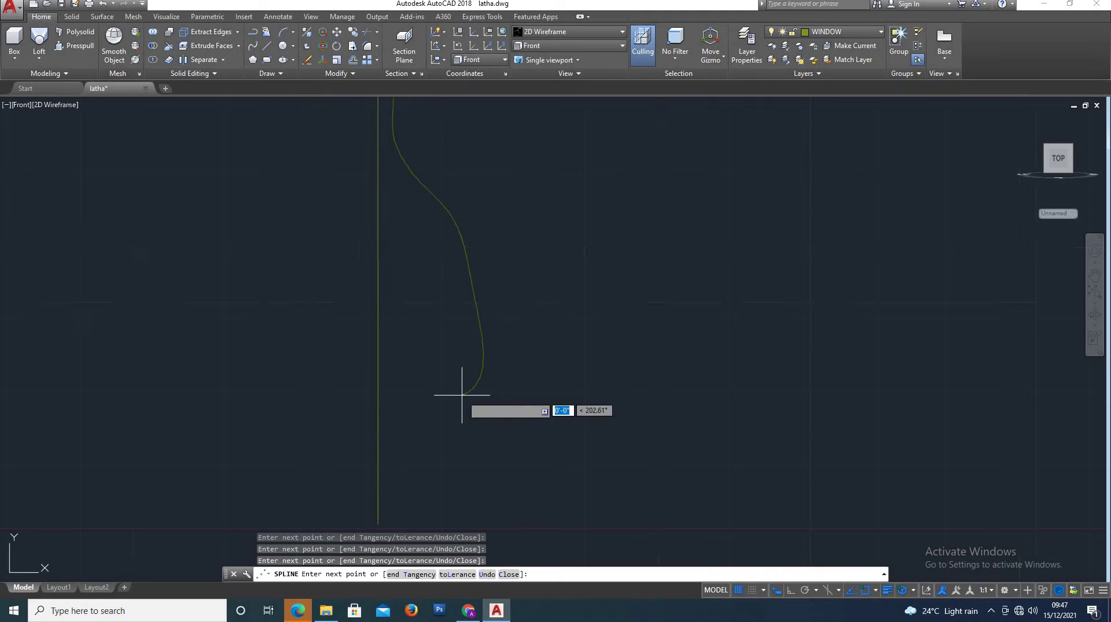
click(429, 438)
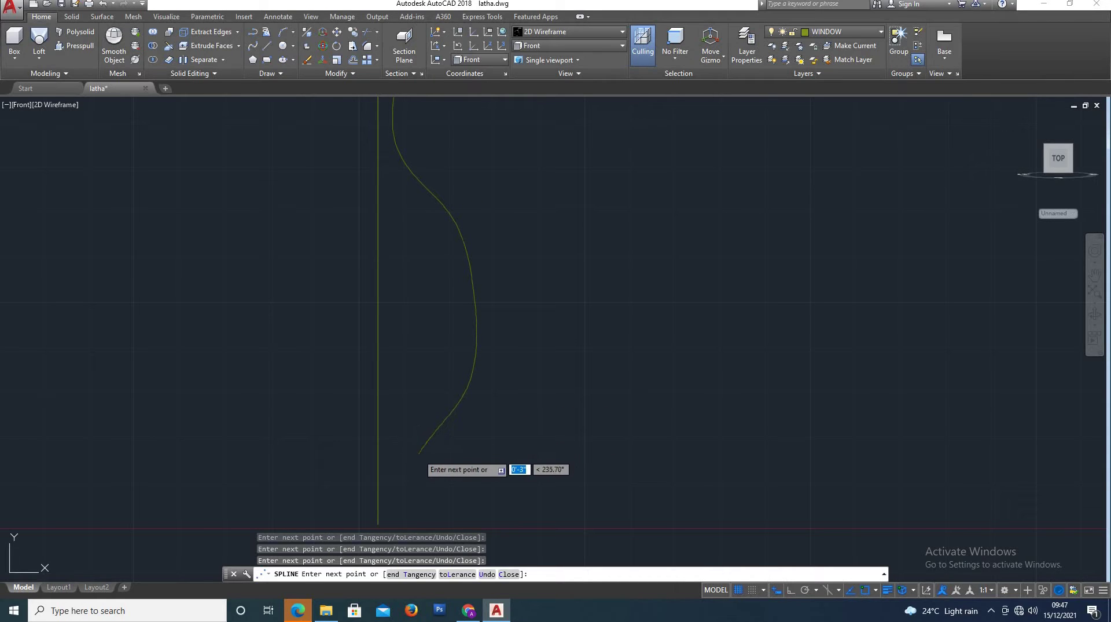
key(Return)
scroll(418, 453, down, 3)
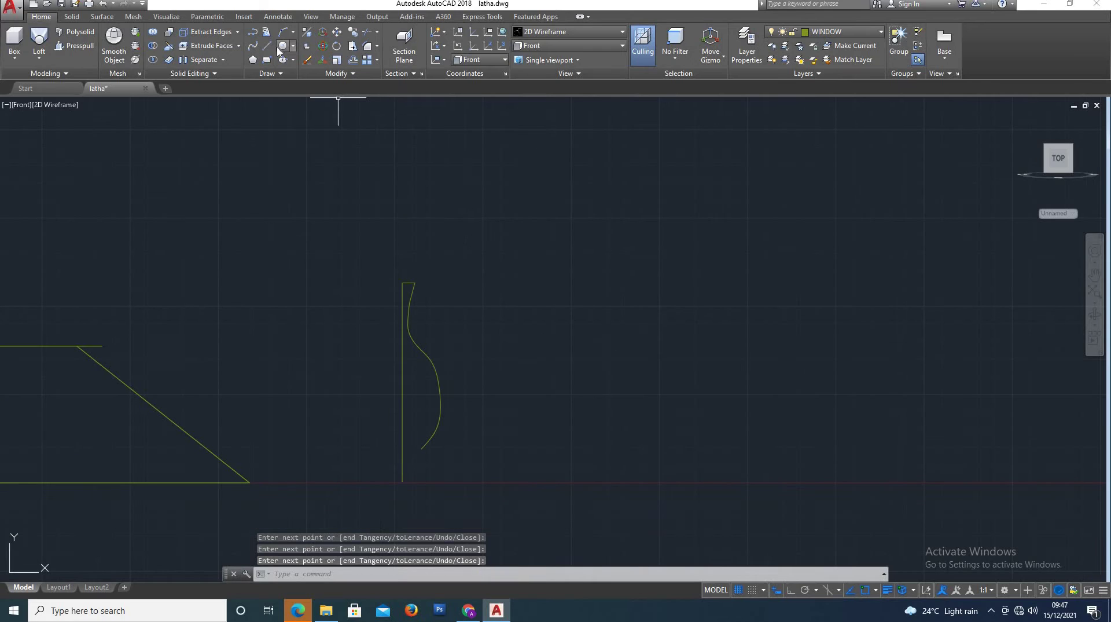
- Draw a vertical line about 7" down from the spline's lower end, and a short horizontal edge outward from it
text(l)
key(Return)
scroll(384, 503, up, 3)
scroll(509, 319, up, 2)
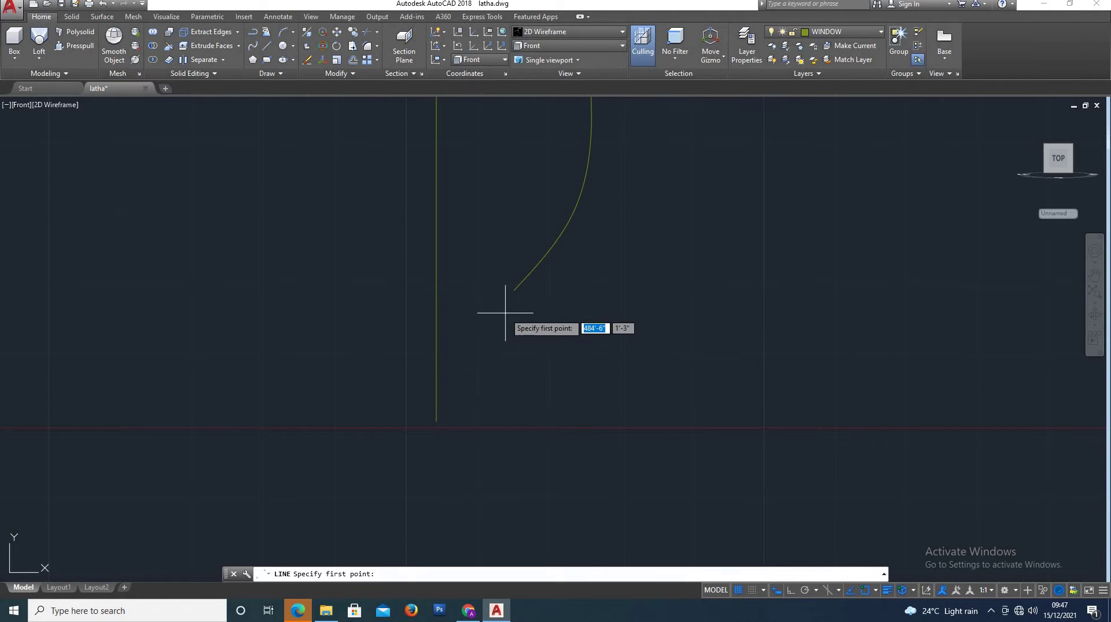
click(514, 289)
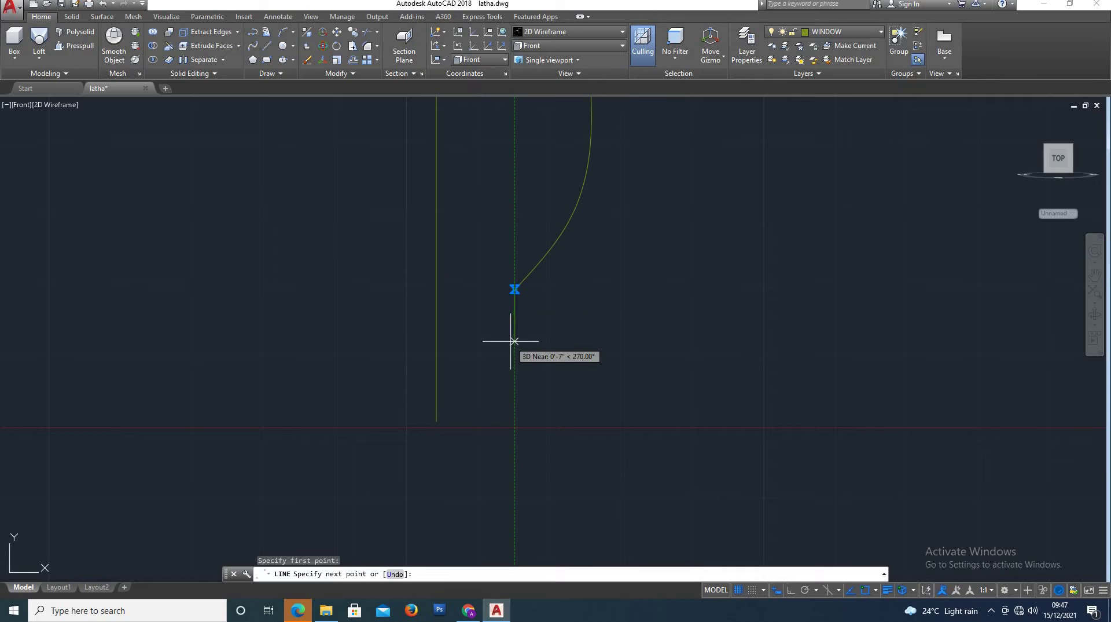
click(515, 341)
click(556, 341)
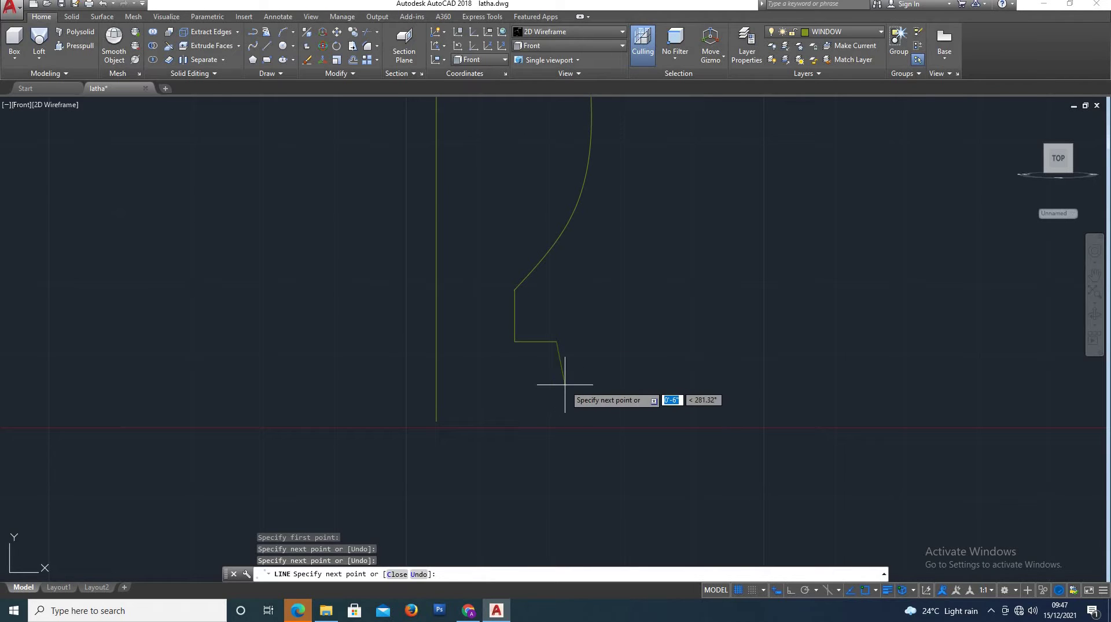
- Complete the base with a short vertical edge, a horizontal edge inward, and a slanted line to the vertical line's lower end
scroll(554, 385, down, 6)
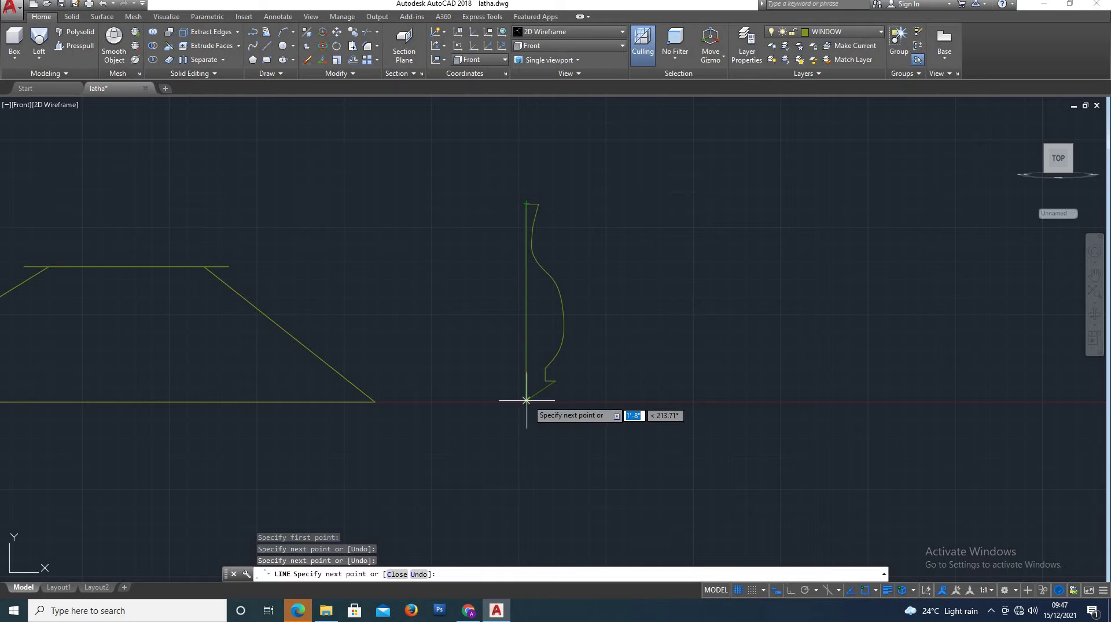
scroll(541, 385, up, 4)
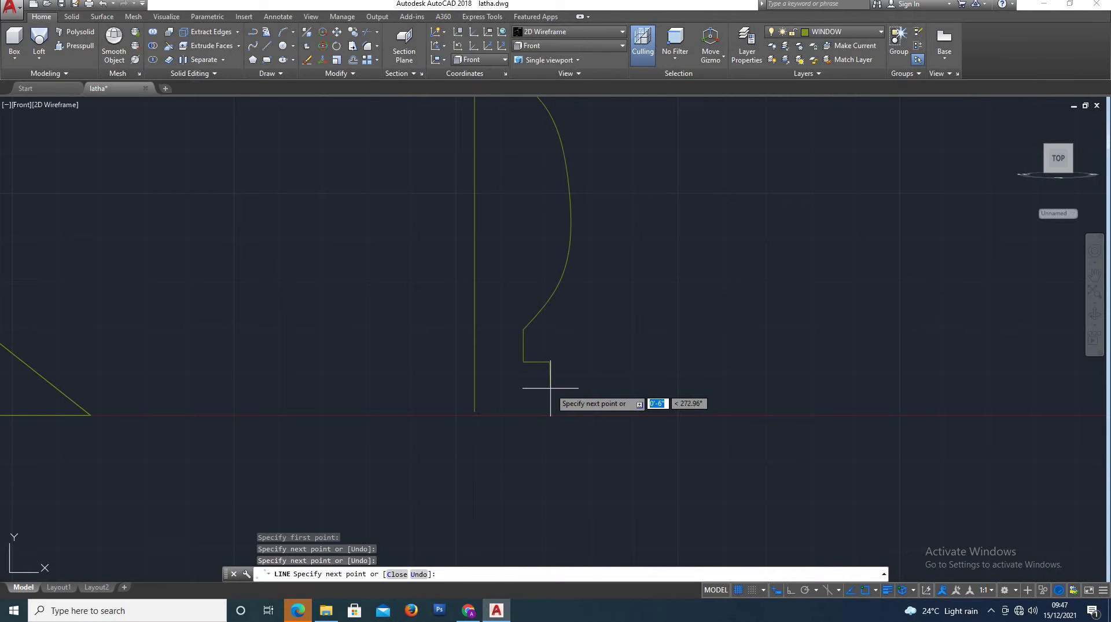
key(F8)
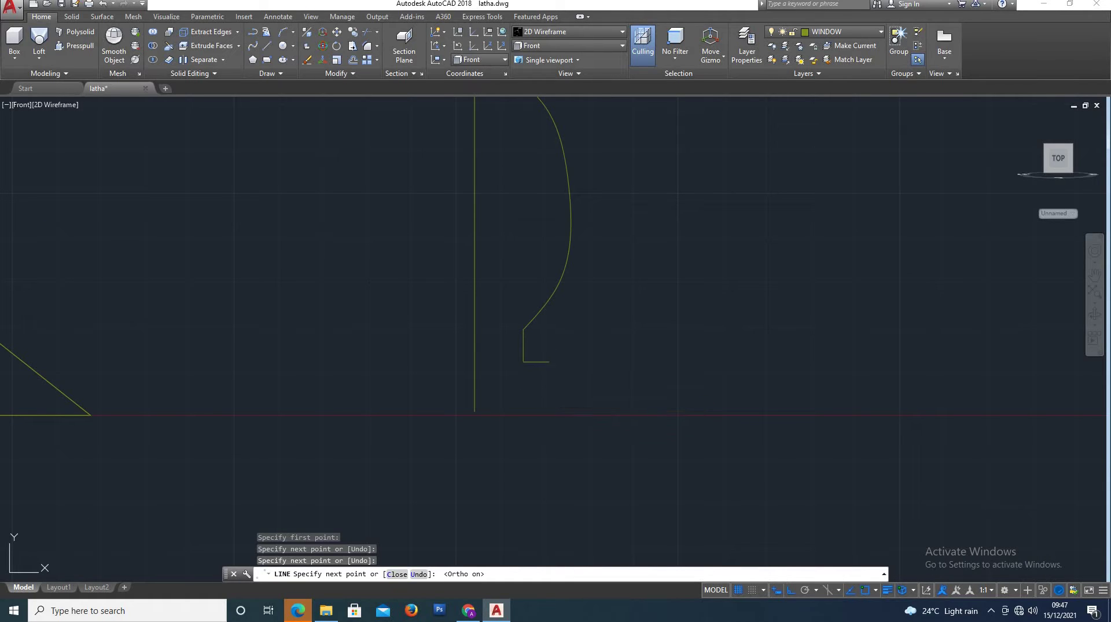
click(548, 385)
click(525, 389)
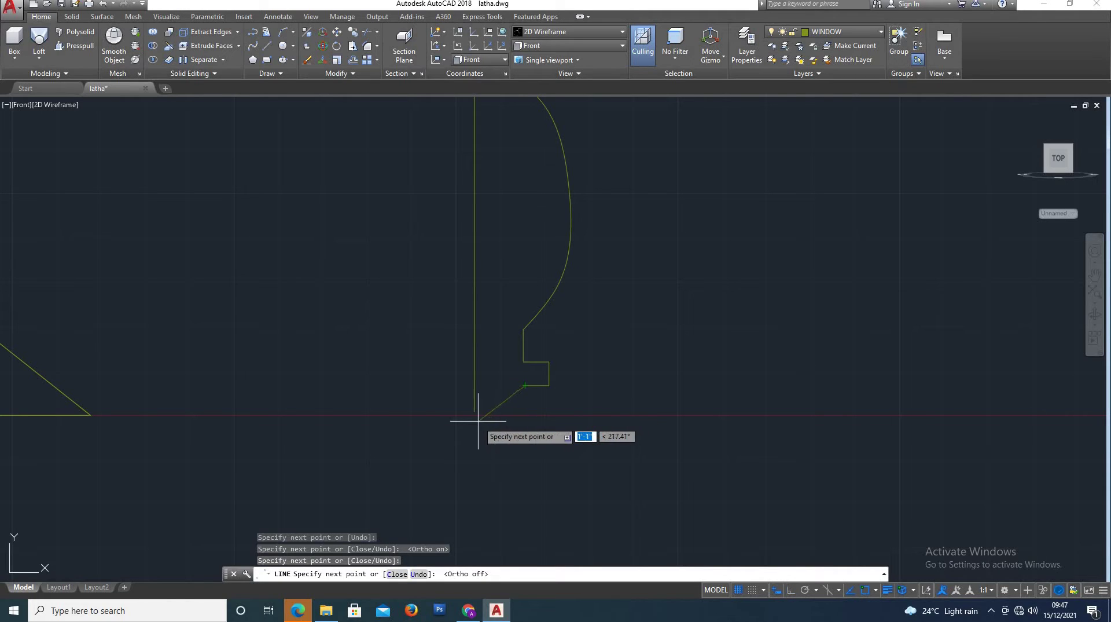
key(F8)
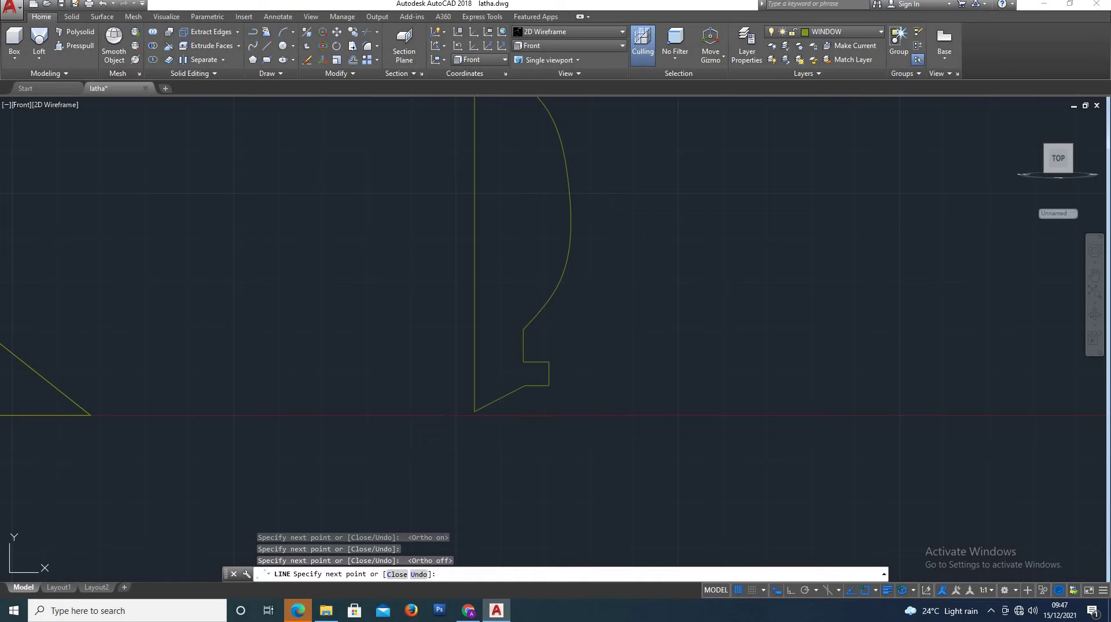
key(Escape)
- Join the spline with the top edge, slanted lines and base edges of the profile, leaving out the long vertical line
scroll(1099, 282, up, 2)
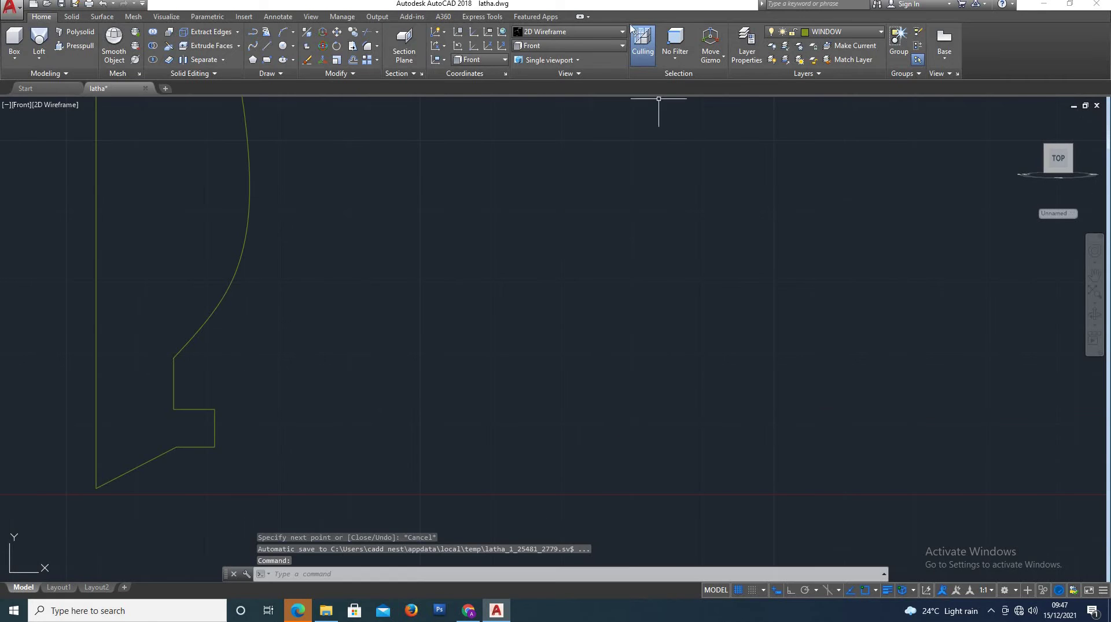
scroll(310, 329, down, 2)
scroll(318, 297, up, 4)
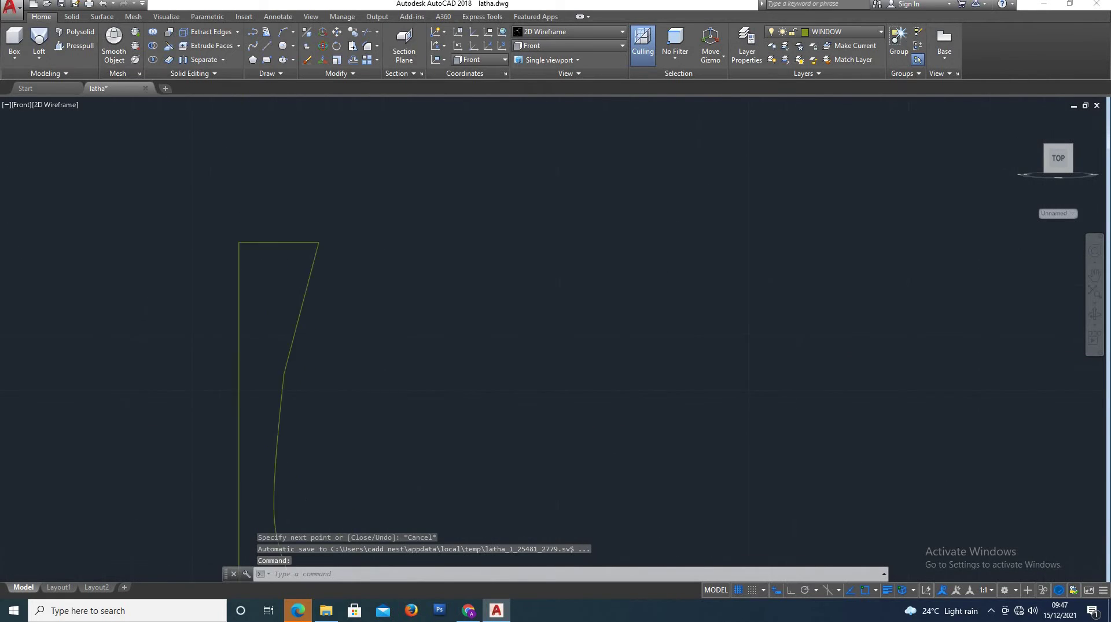
scroll(238, 240, up, 2)
scroll(236, 215, down, 5)
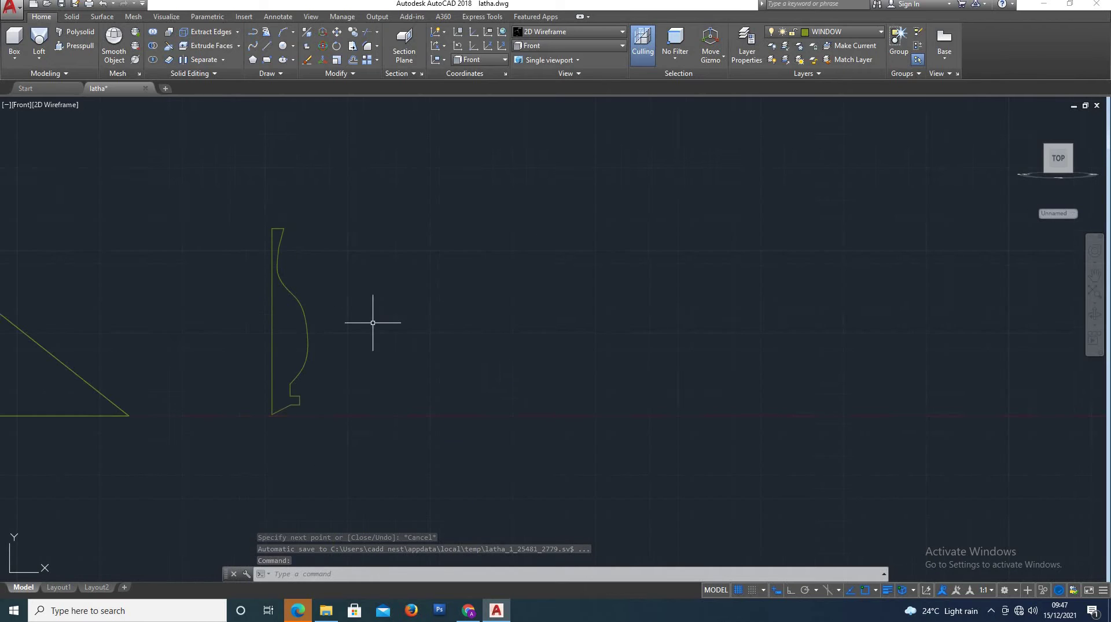
scroll(342, 330, down, 2)
scroll(397, 289, up, 3)
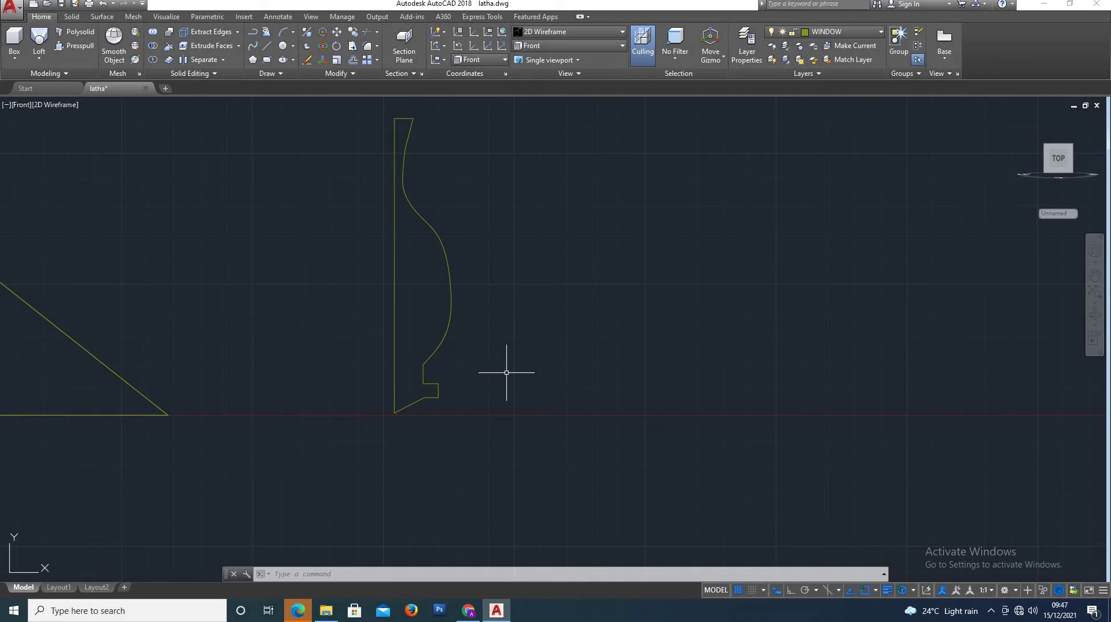
text(j)
key(Return)
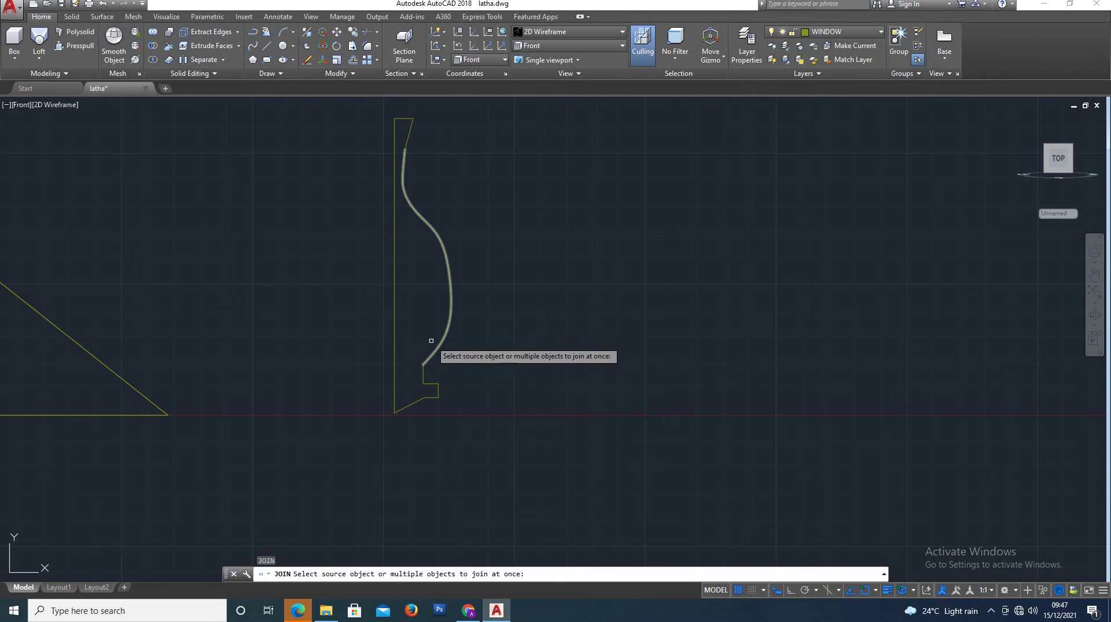
click(440, 342)
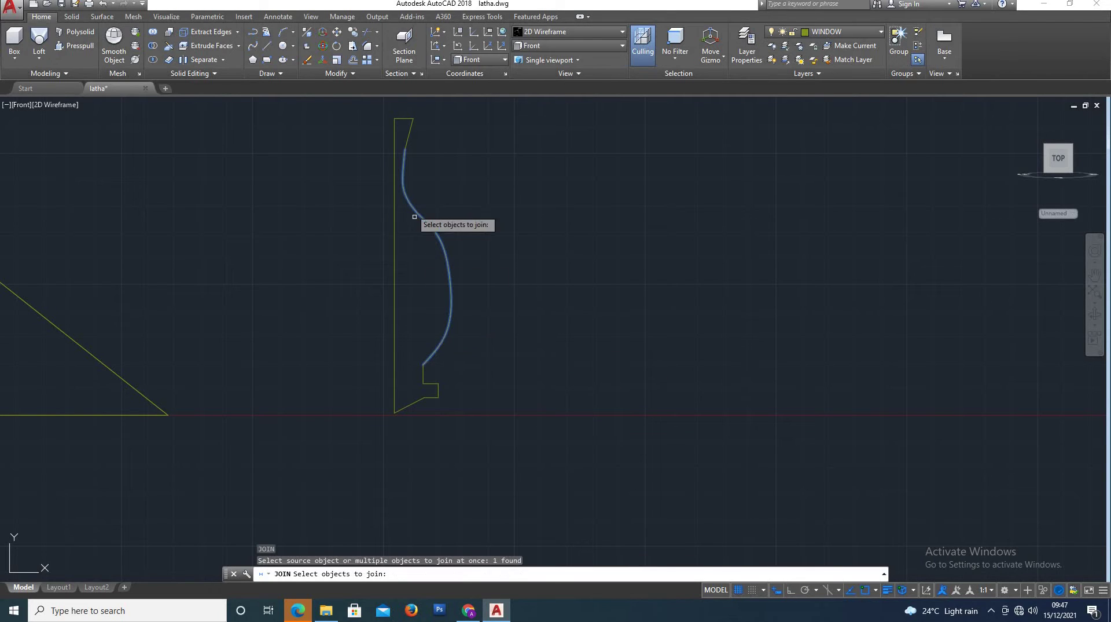
click(406, 130)
click(405, 119)
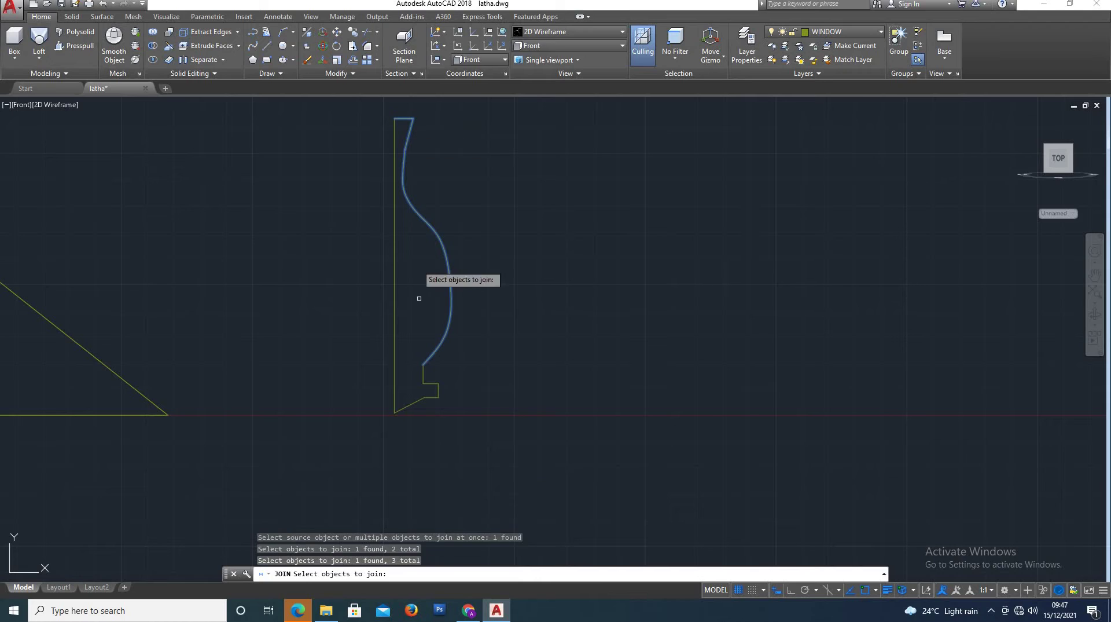
click(424, 375)
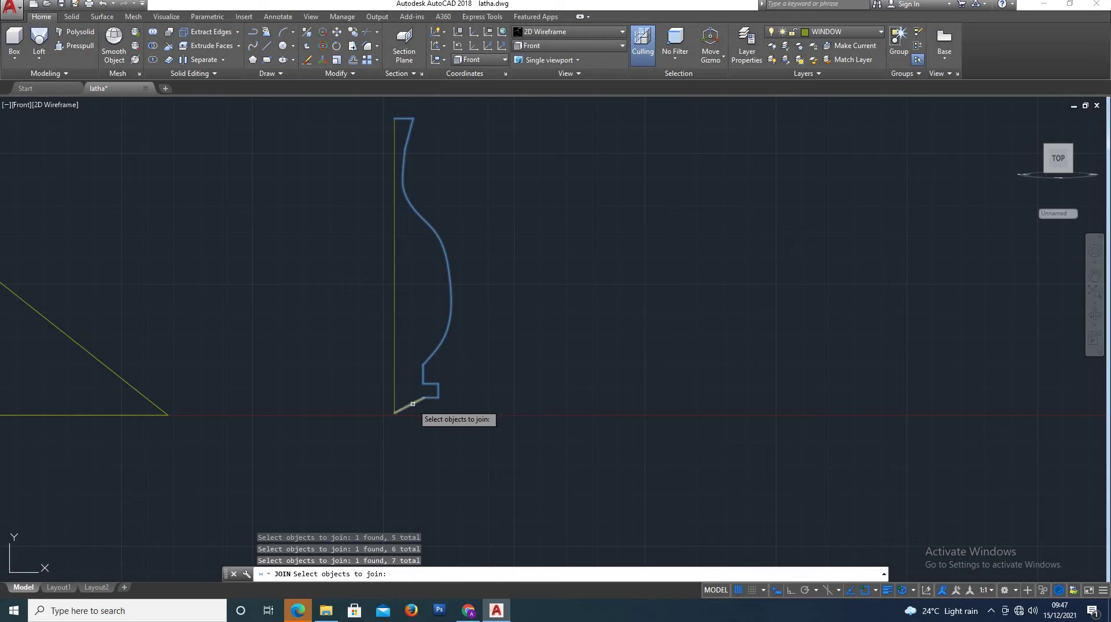
key(Return)
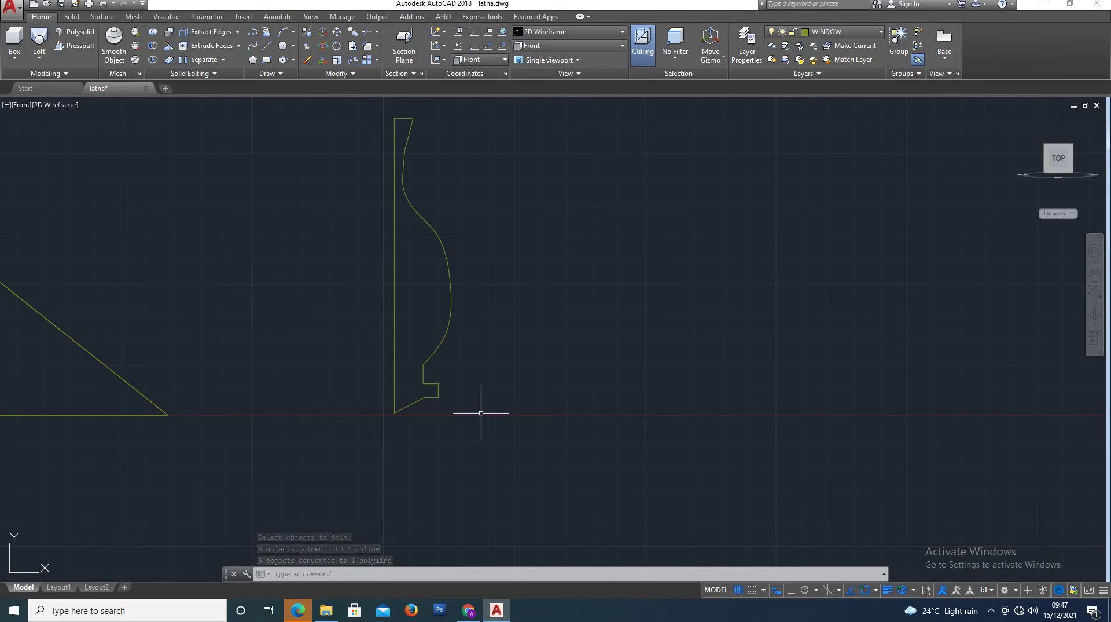
text(l)
key(Return)
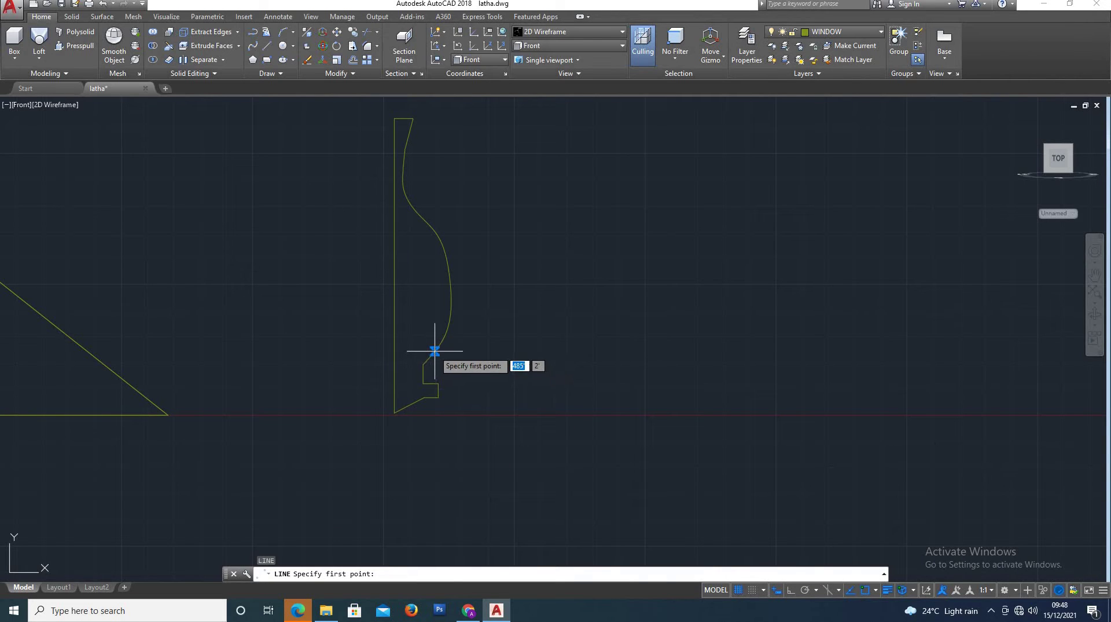
key(Escape)
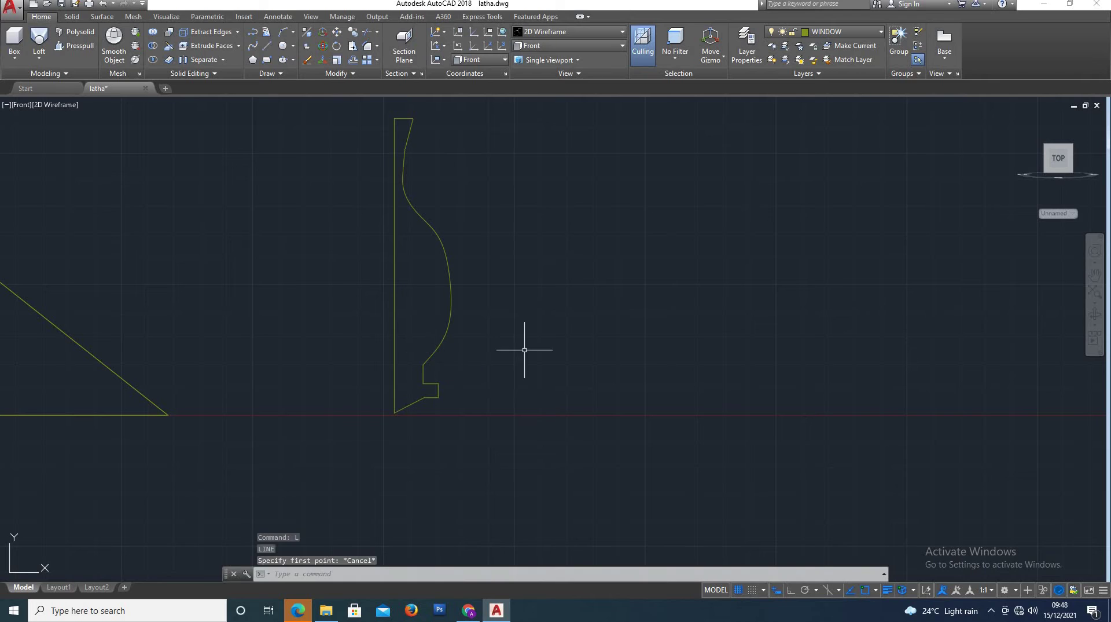
- Try to join the profile's upper spline contour with the polyline of its base
text(j)
key(Return)
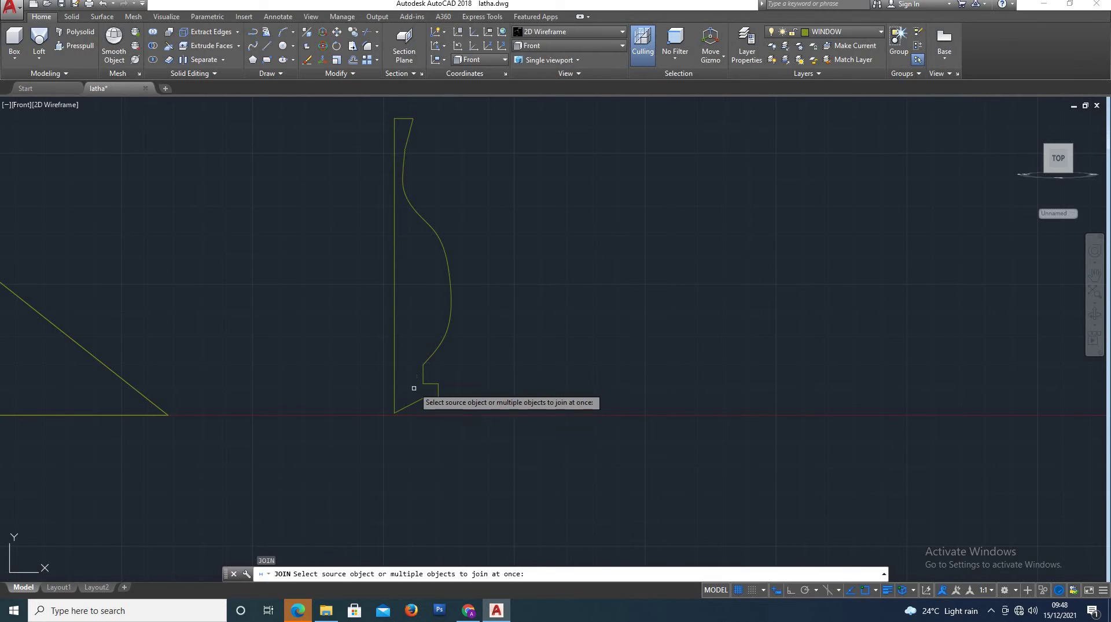
click(416, 401)
click(433, 354)
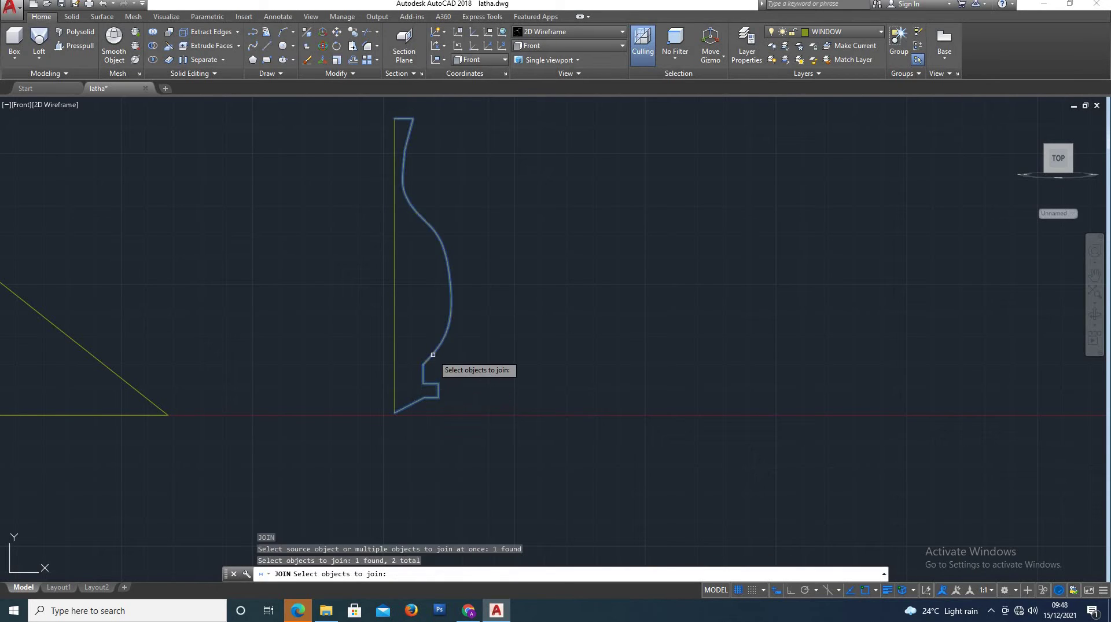
key(Return)
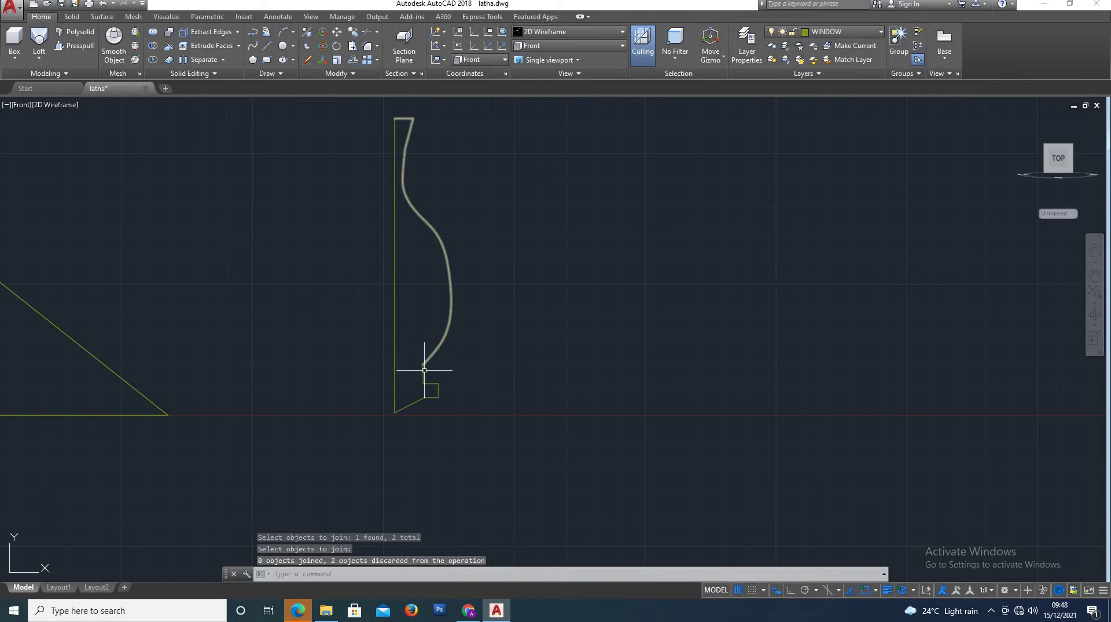
- From the Home 3D view, revolve the spline contour and base polyline 360 degrees about the profile's long vertical line as a solid
scroll(475, 336, down, 4)
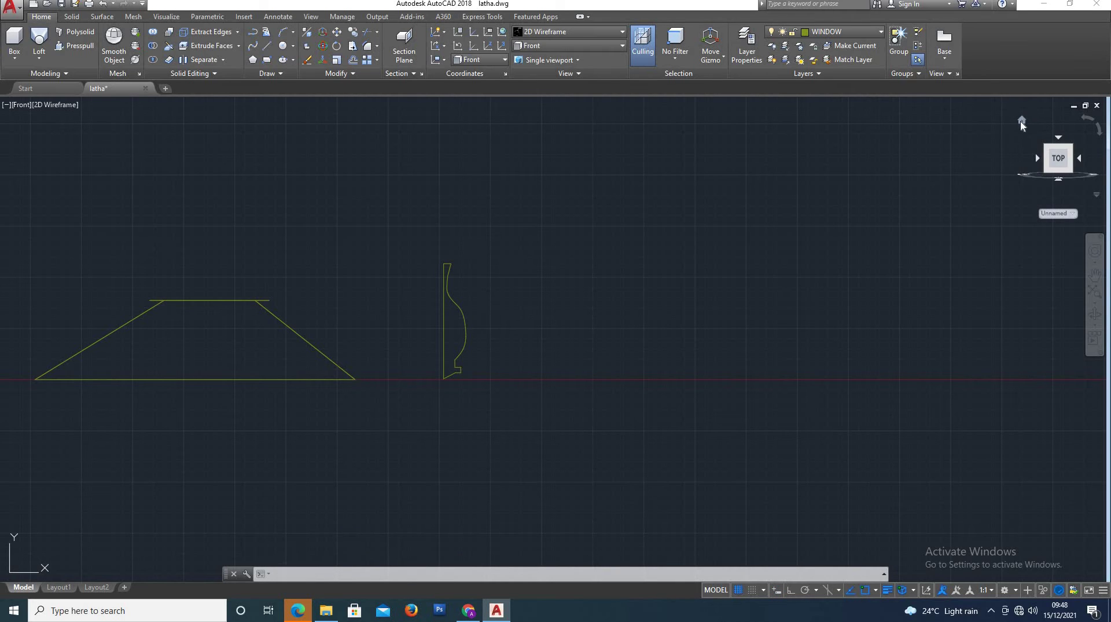
click(1020, 121)
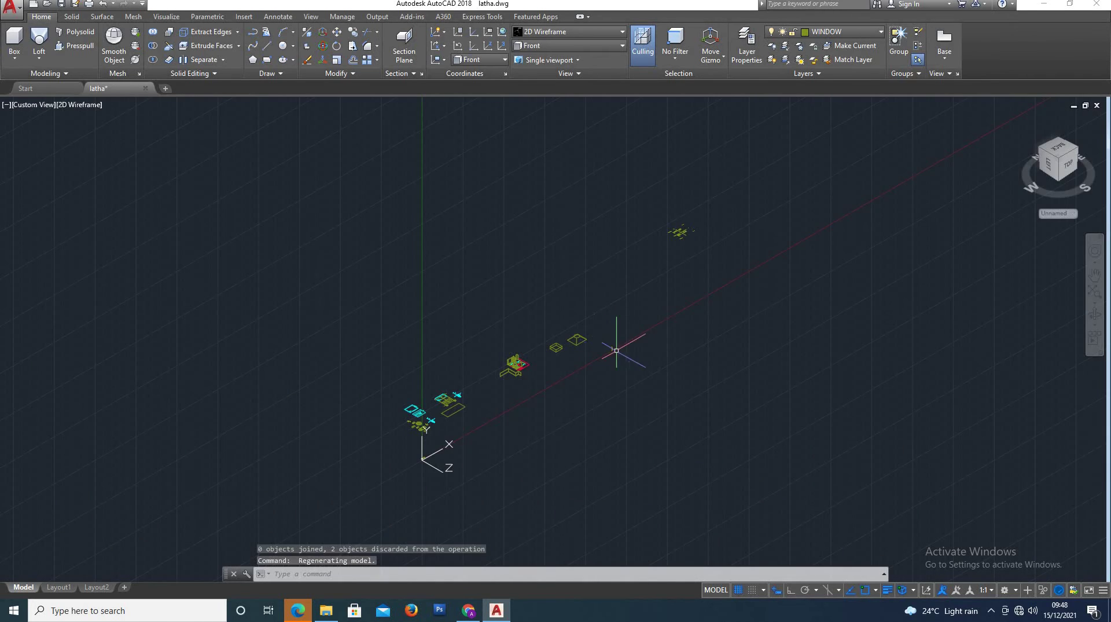
scroll(614, 341, up, 10)
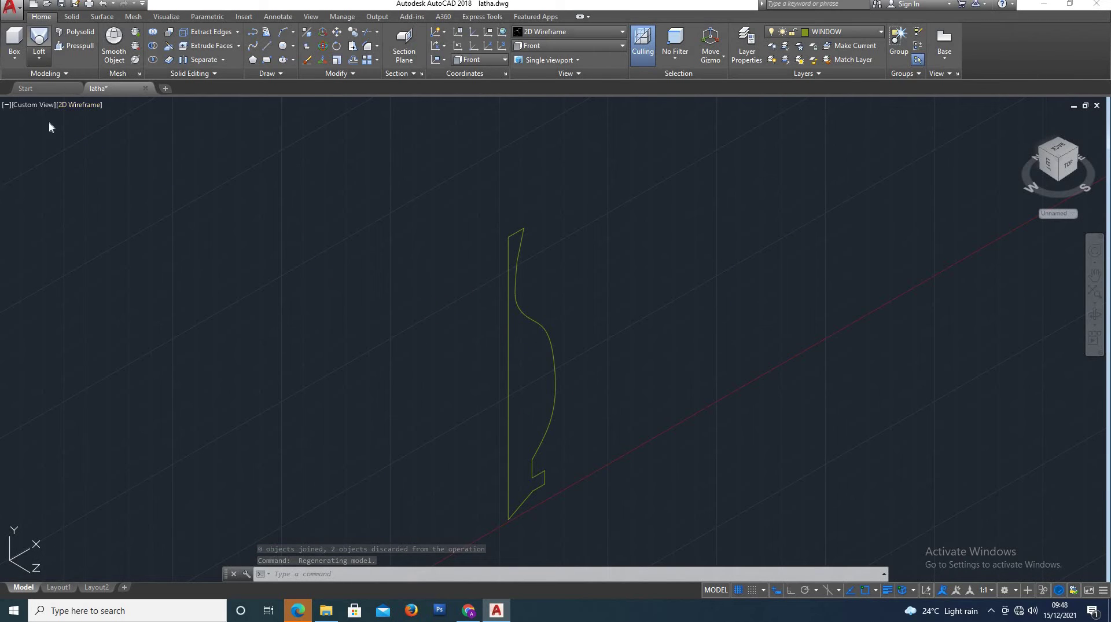
click(38, 57)
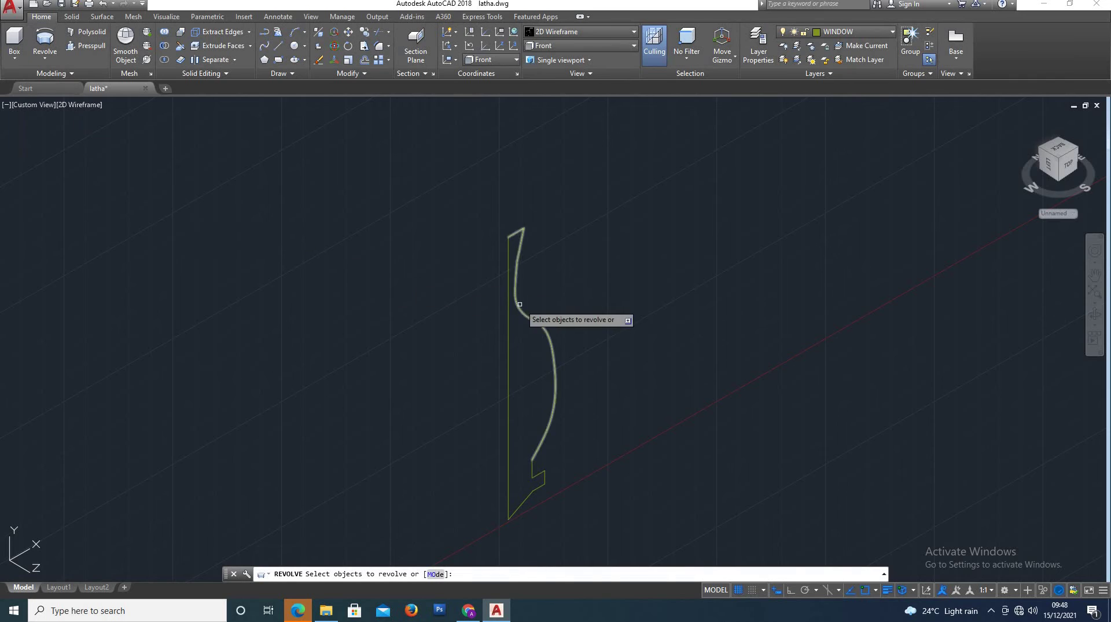
click(554, 386)
click(537, 474)
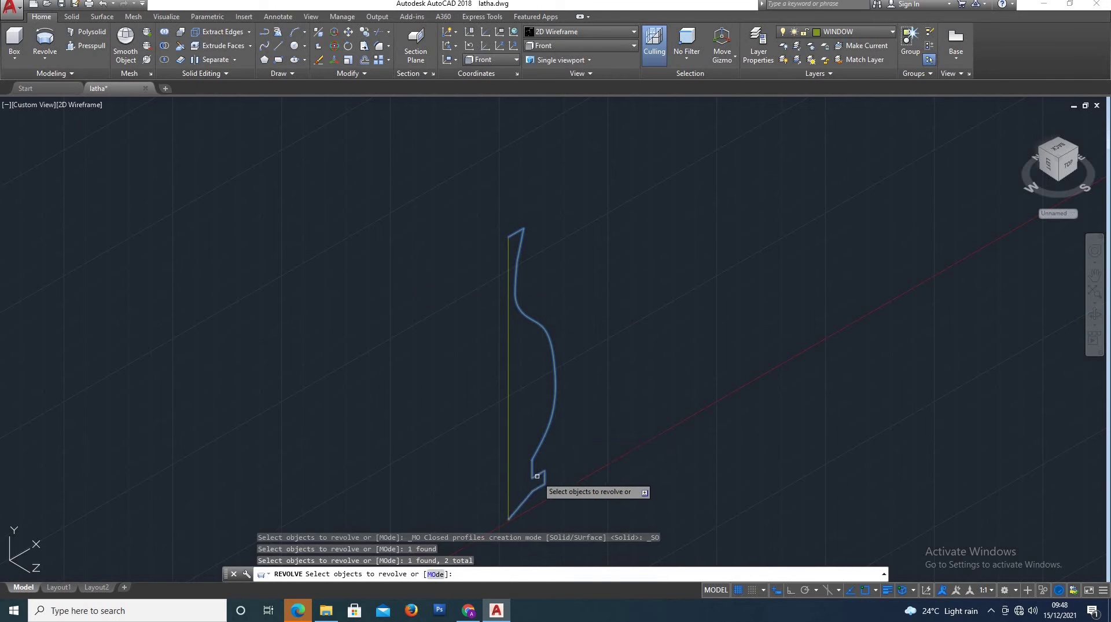
key(Return)
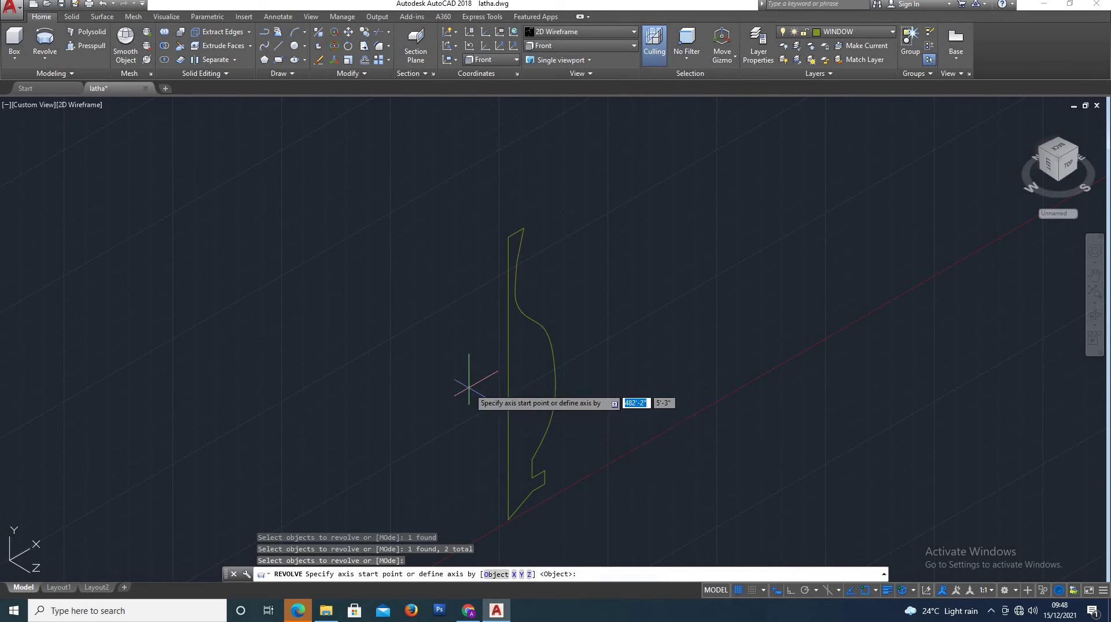
click(508, 519)
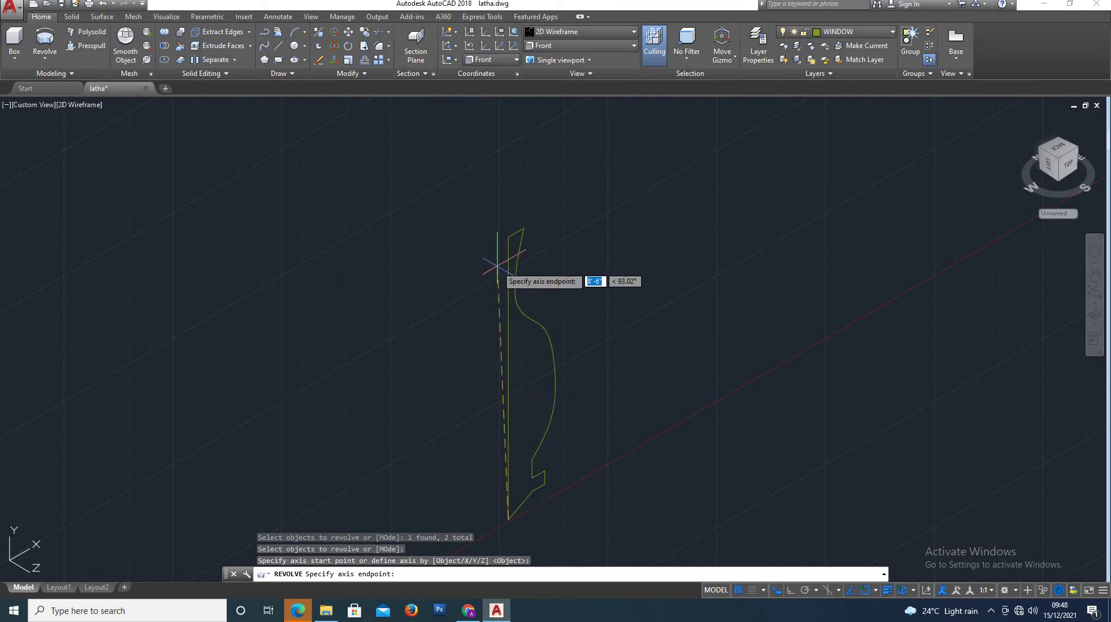
click(508, 236)
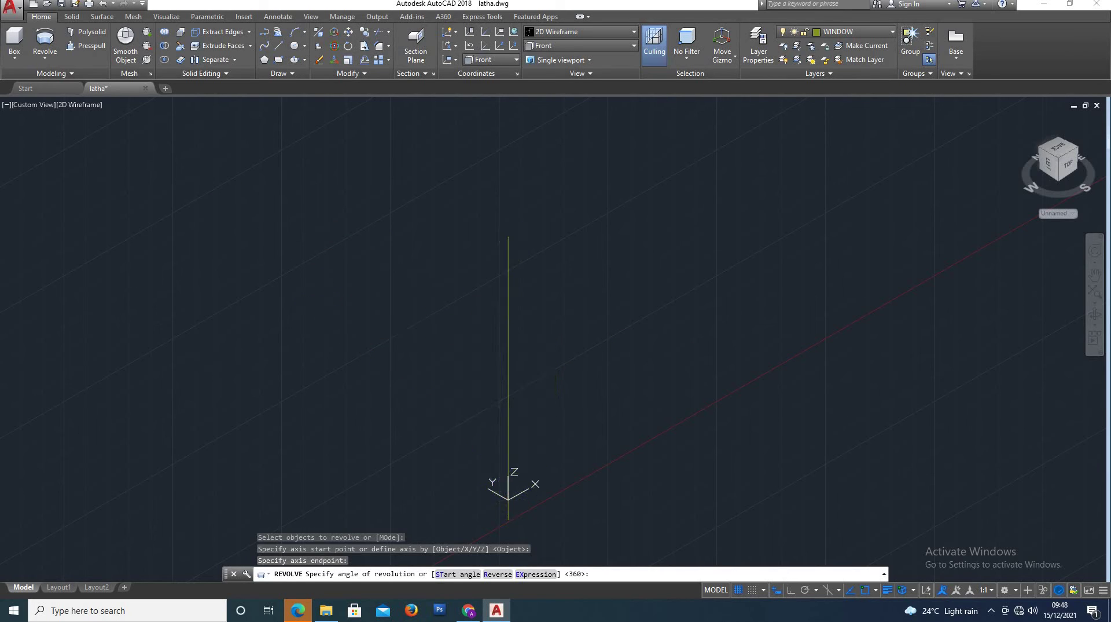
text(360)
key(Return)
- Show the model in the Conceptual visual style to examine the revolved vase
scroll(479, 267, up, 2)
scroll(702, 153, down, 5)
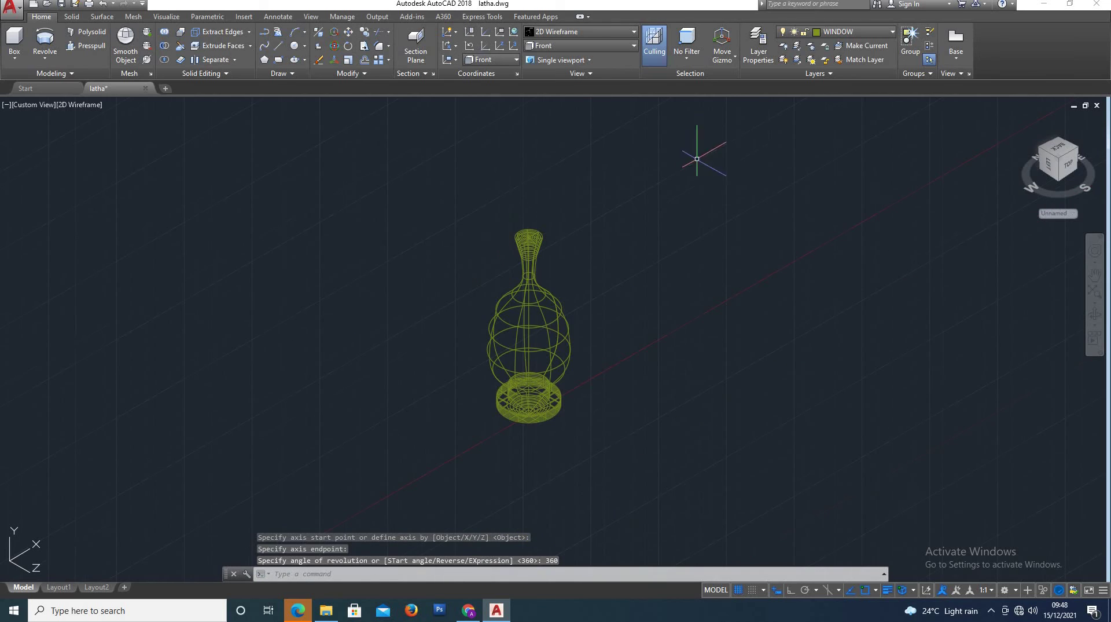
click(596, 33)
click(596, 65)
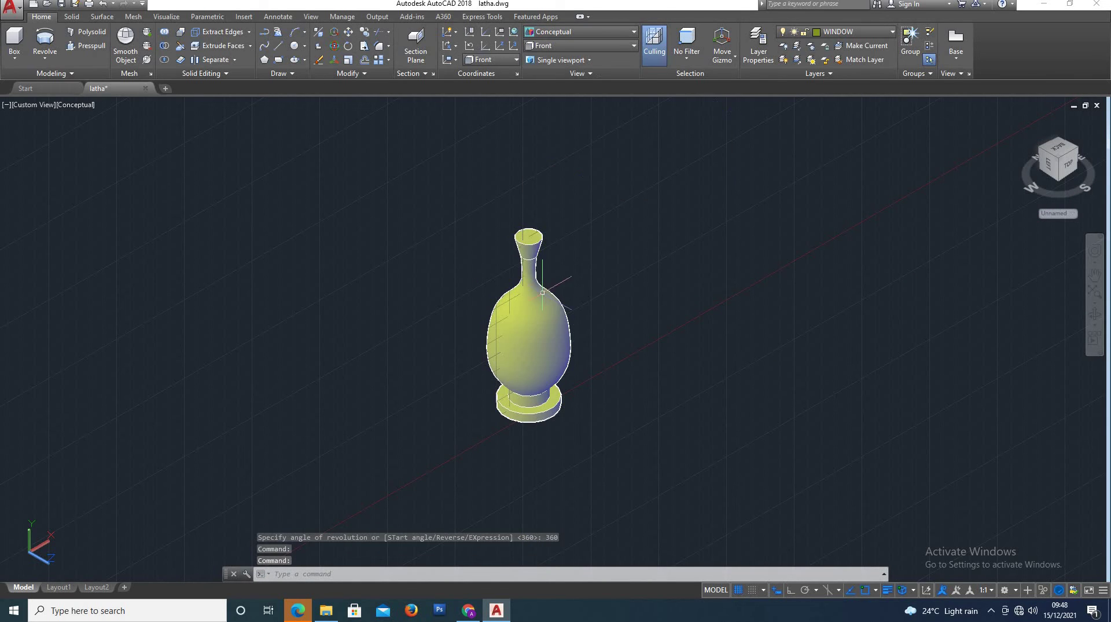
scroll(555, 318, up, 3)
scroll(619, 350, down, 2)
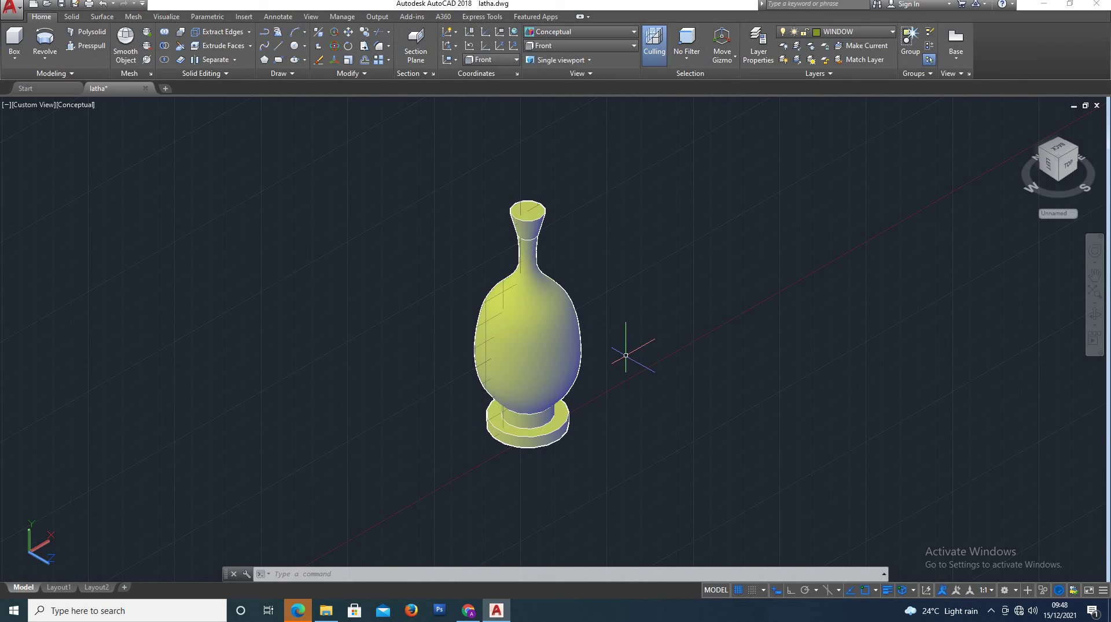
- Set the visual style back to 2D Wireframe with all the solids in view
scroll(576, 318, down, 5)
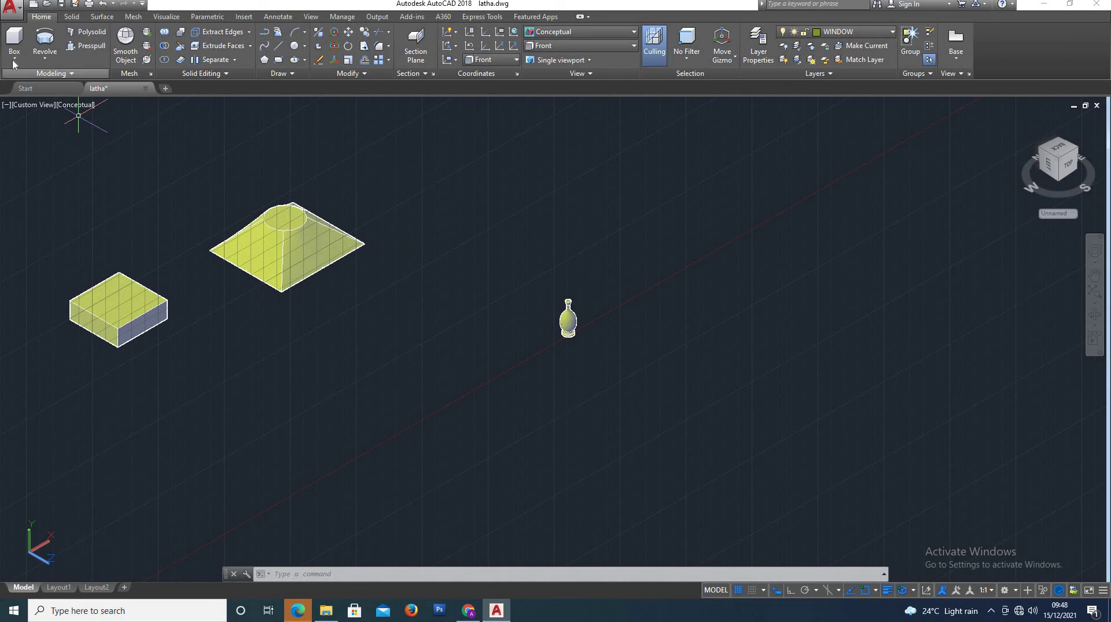
click(44, 58)
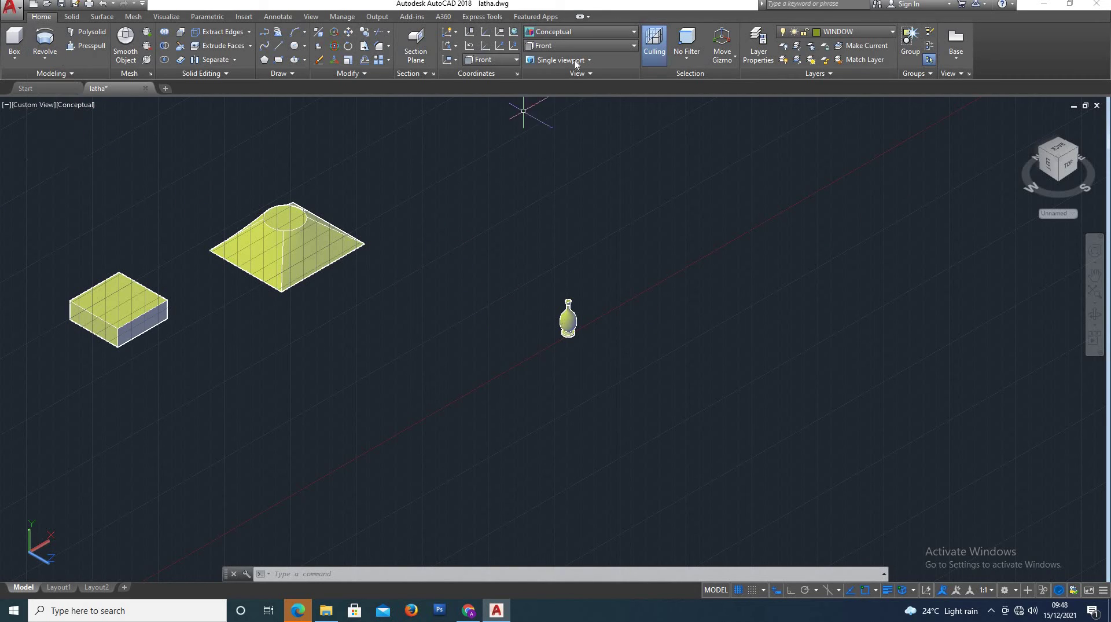
click(578, 31)
click(548, 61)
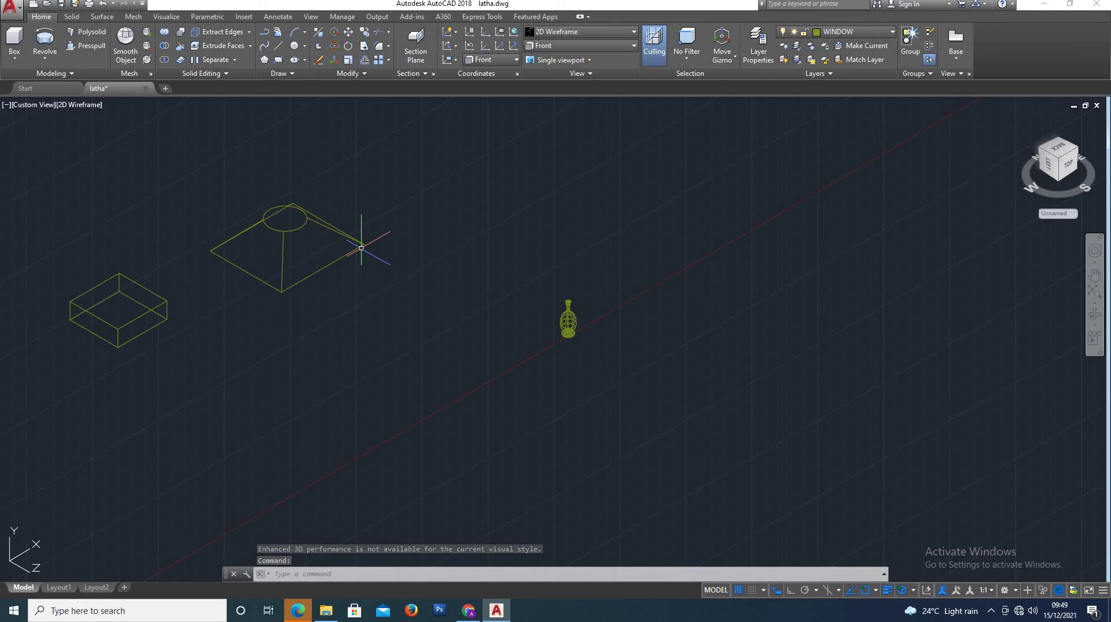
- Draw an open S-shaped spline through six points between the lofted solid and the vase, as a sweep path
text(spl)
key(Return)
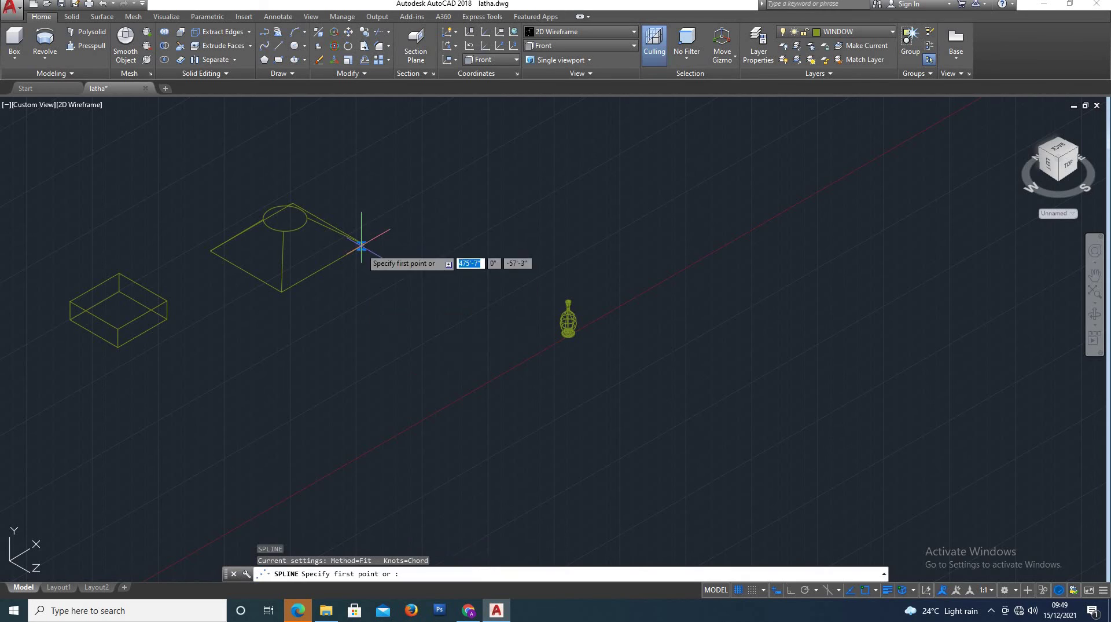
click(308, 410)
click(380, 384)
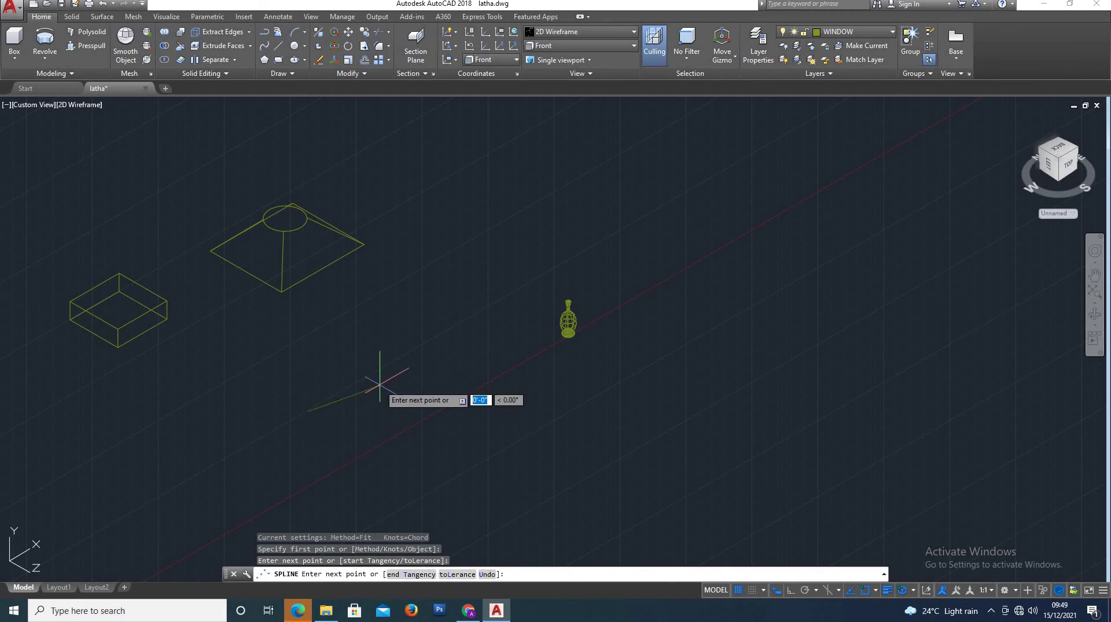
click(386, 318)
click(427, 286)
click(538, 282)
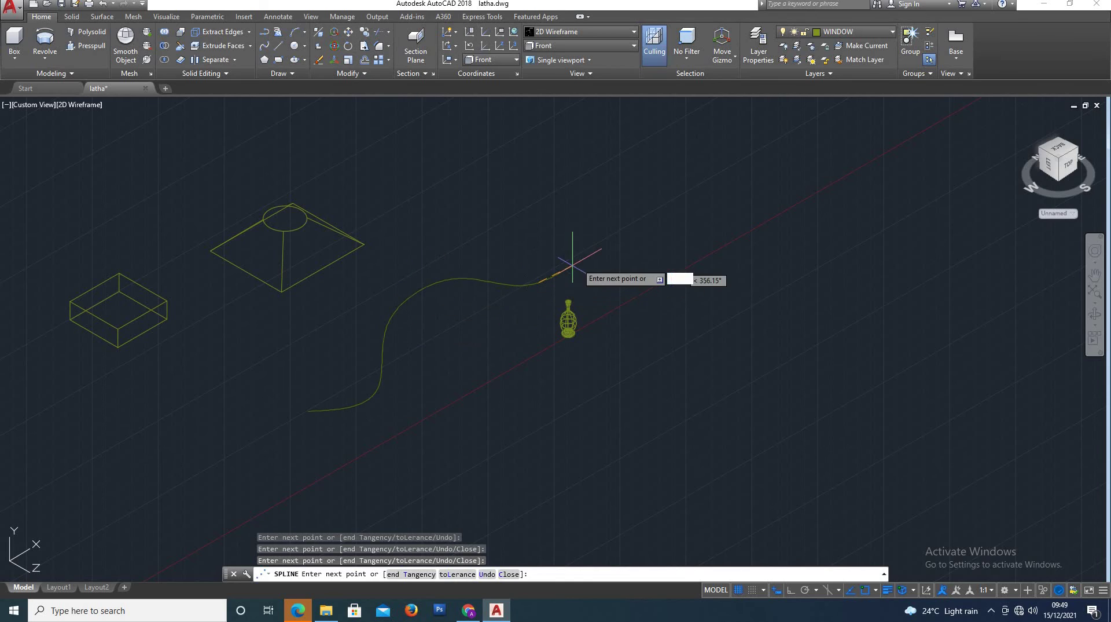
click(590, 215)
key(Return)
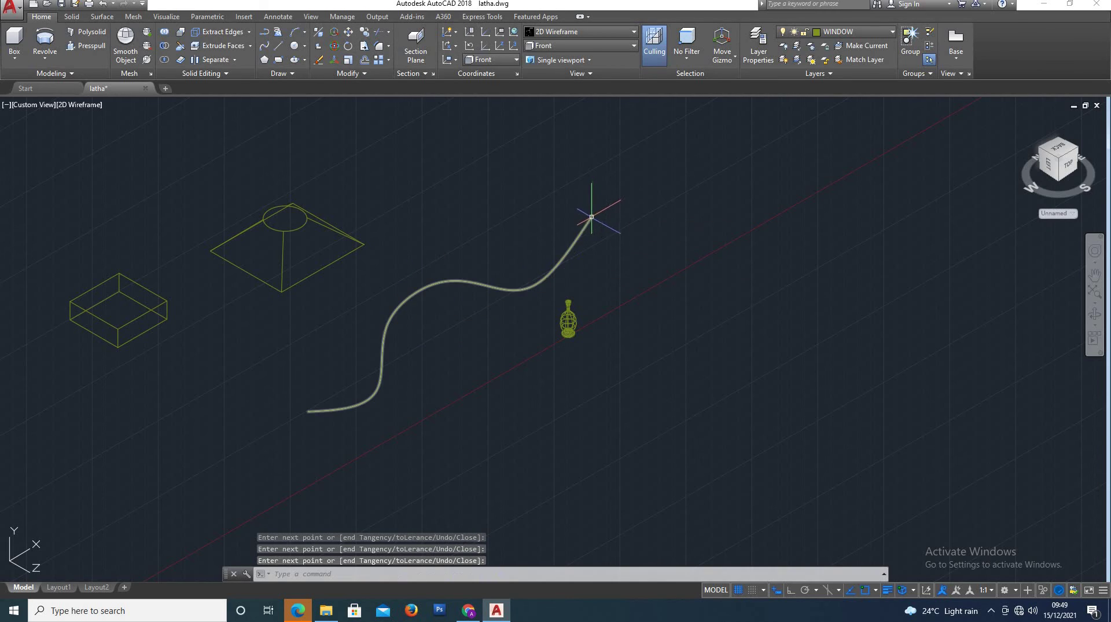
- Draw a small circle just below the wavy spline's lower end as the sweep profile
text(c)
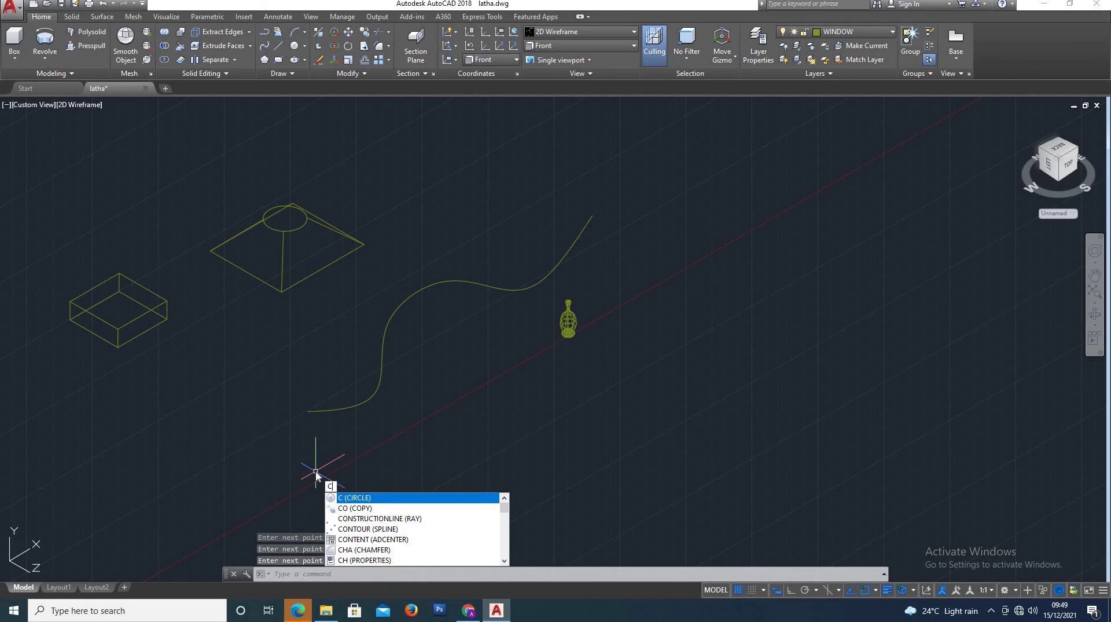
key(Return)
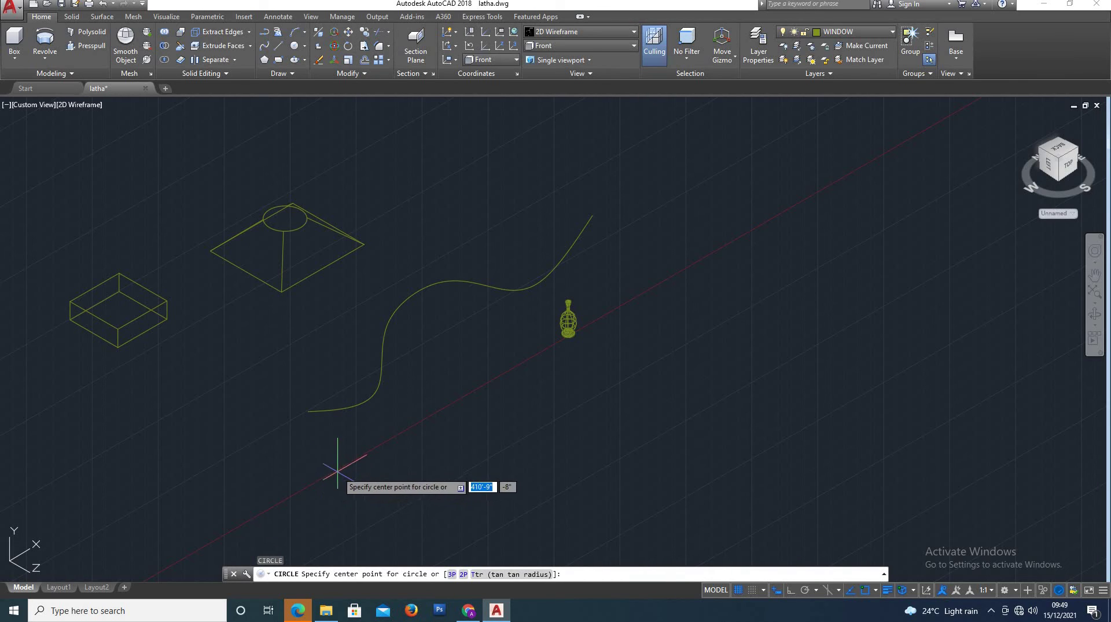
click(337, 470)
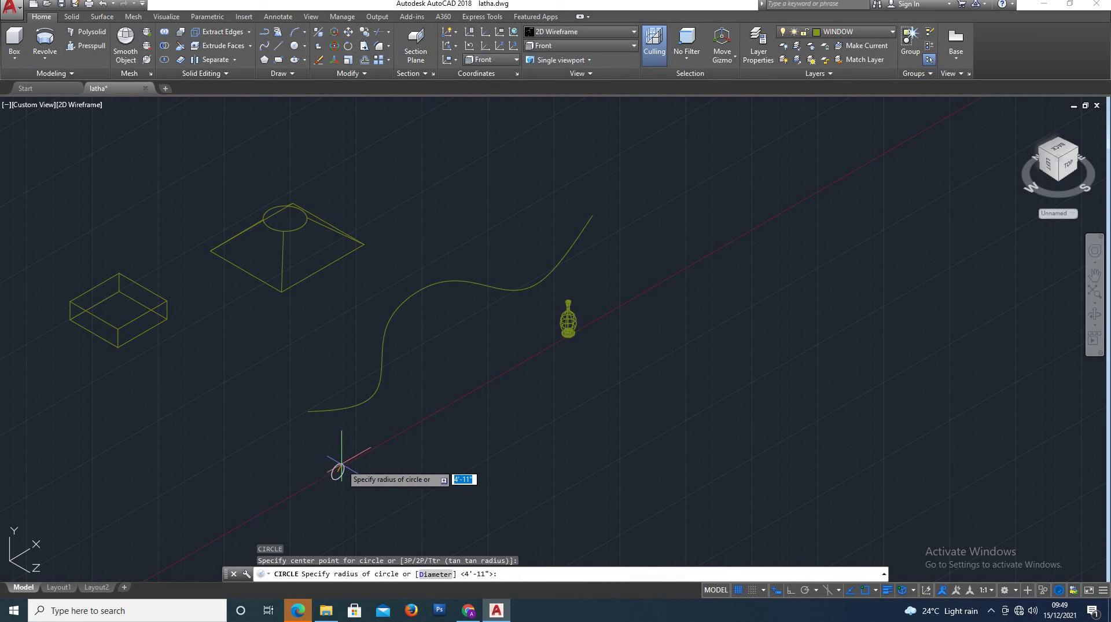
click(340, 465)
scroll(337, 476, up, 3)
scroll(336, 475, down, 3)
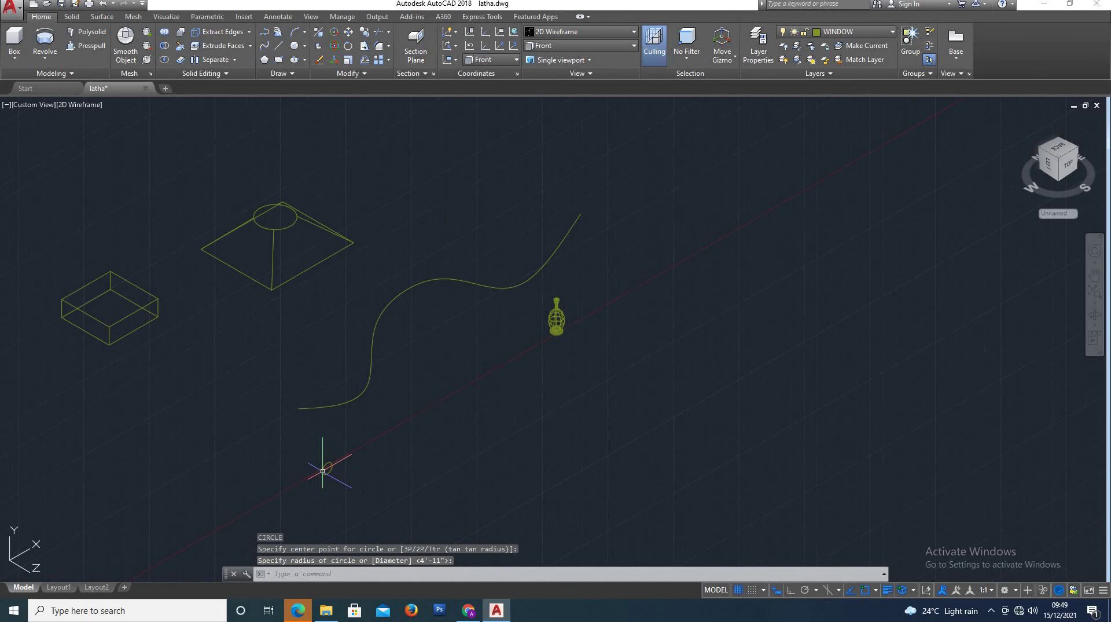
- Sweep the small circle along the wavy spline as a solid, and display the model in the Conceptual visual style
click(43, 61)
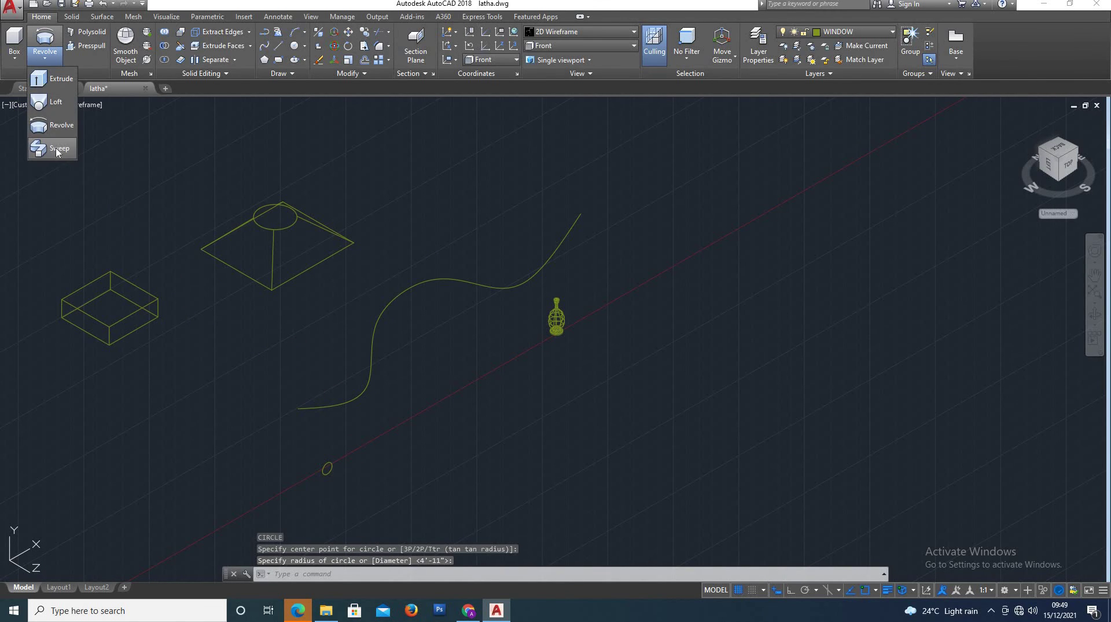
click(56, 151)
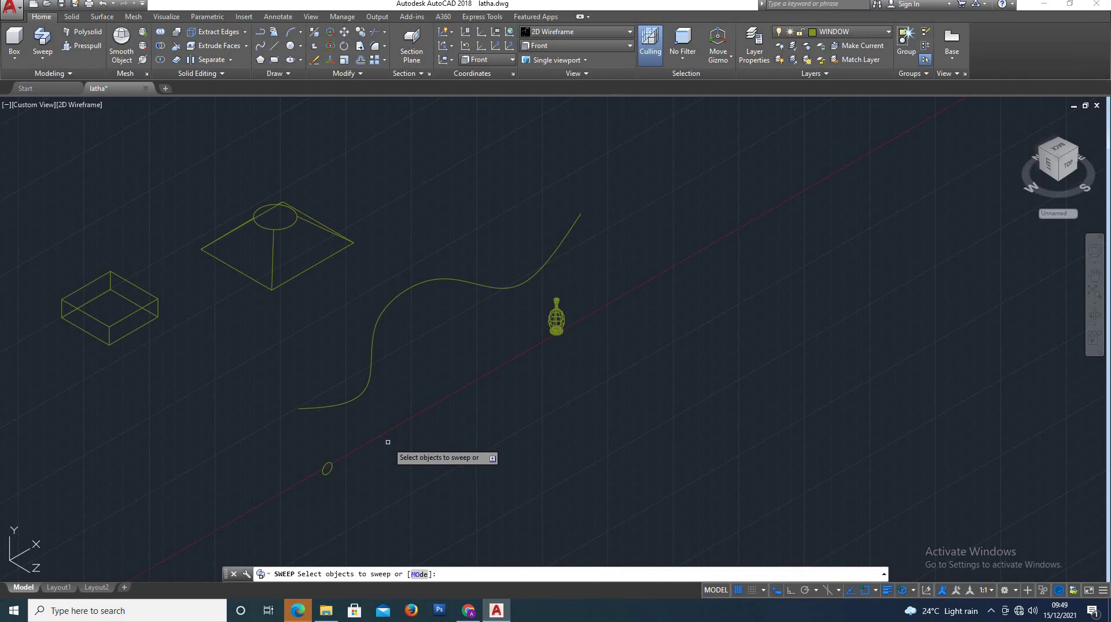
click(328, 465)
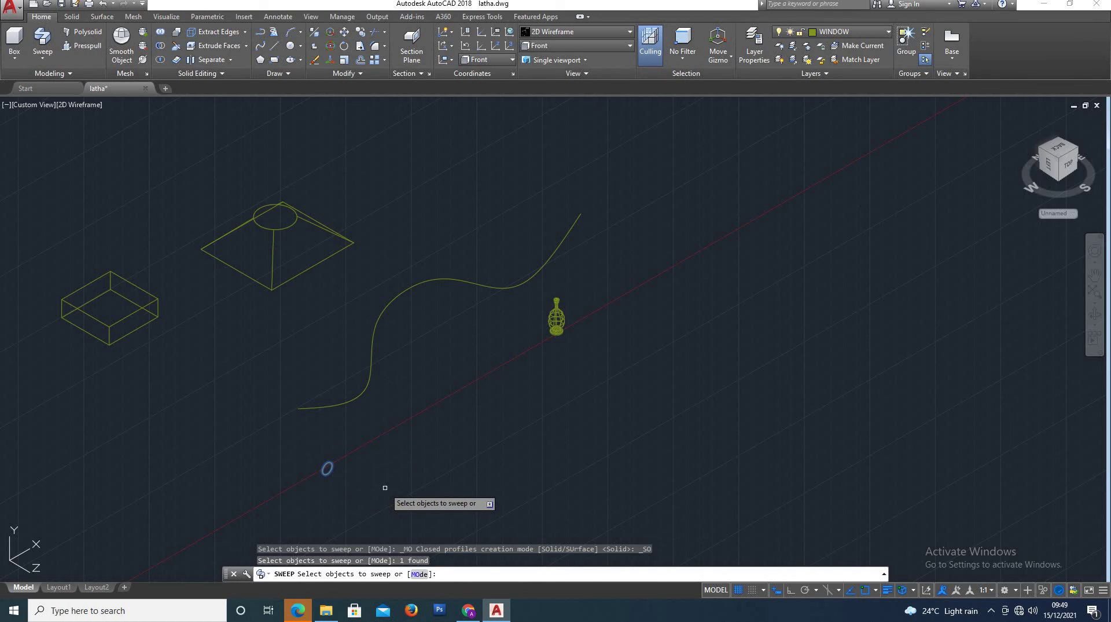
key(Return)
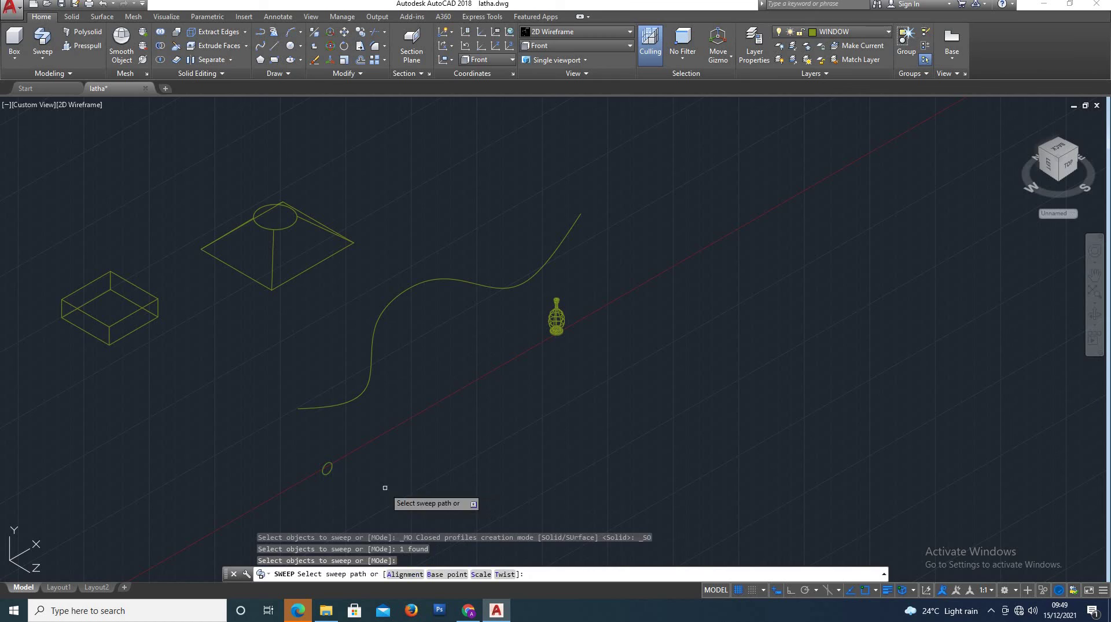
click(342, 402)
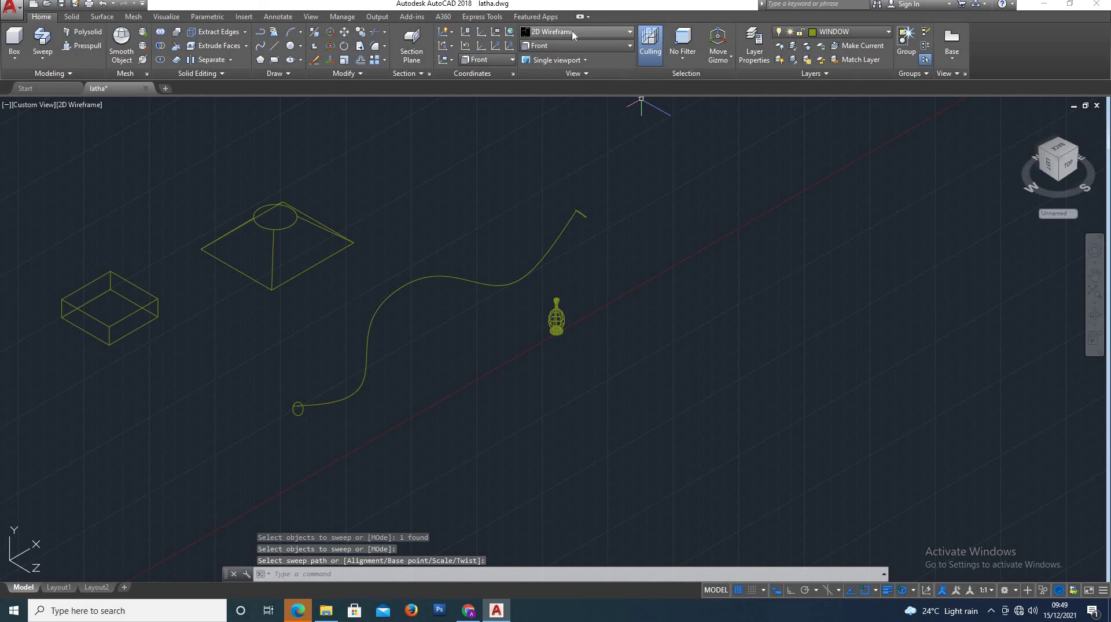
click(596, 32)
click(594, 56)
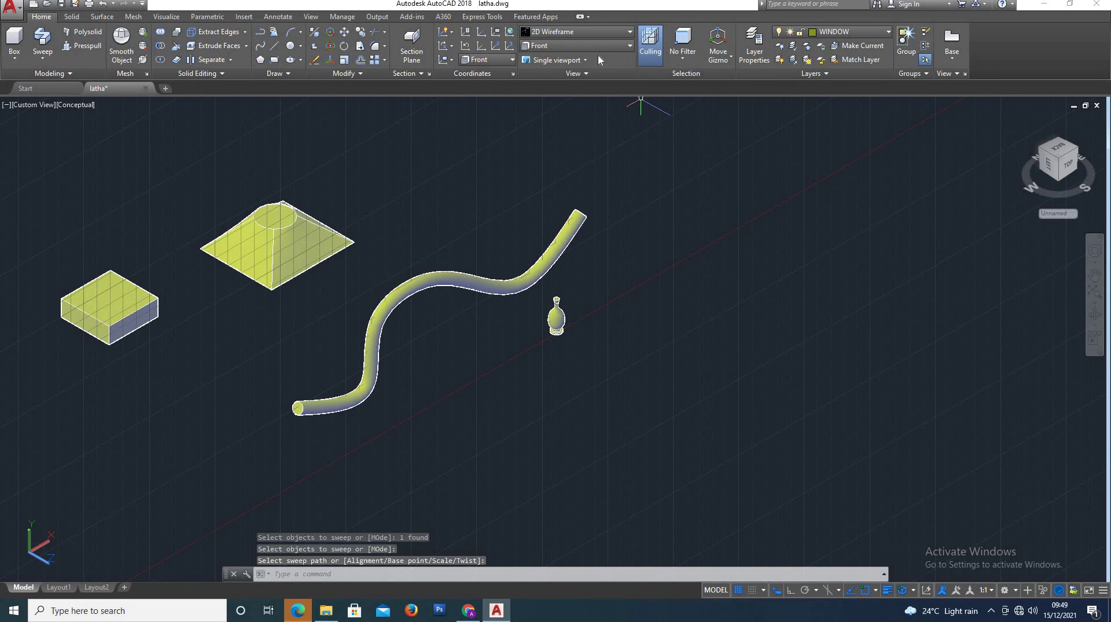